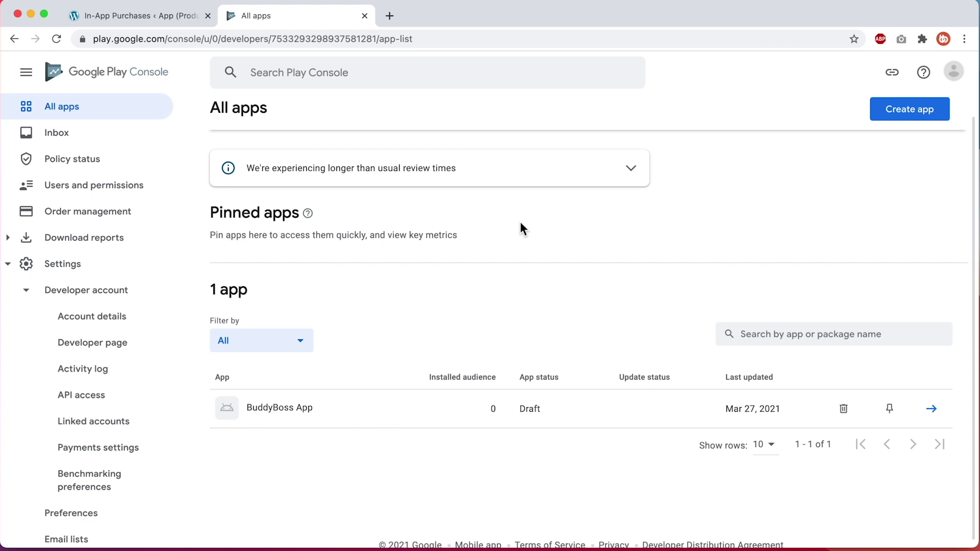
Back on the WordPress add-product form, enable the product for Android
{"action": "left_click", "coordinate": [185, 20]}
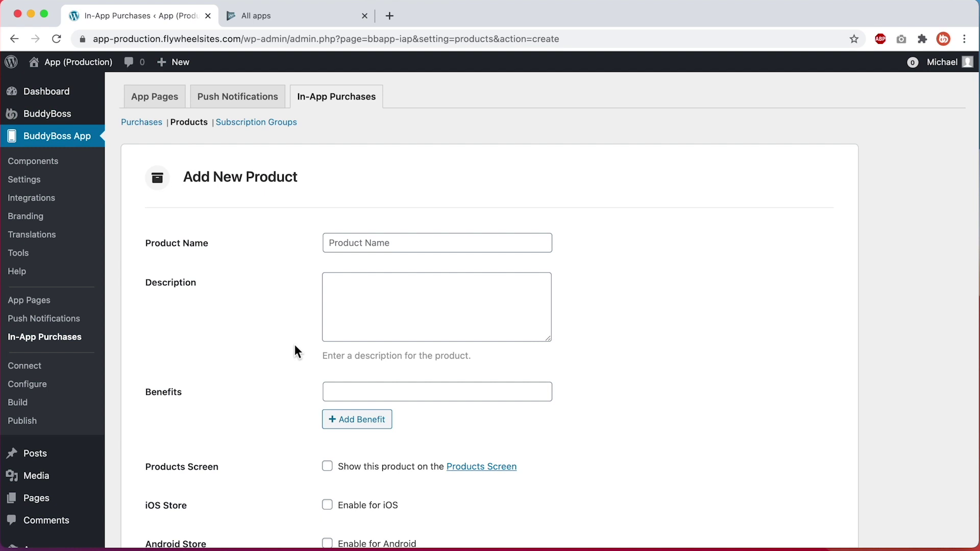
{"action": "scroll", "coordinate": [295, 345], "scroll_direction": "down", "scroll_amount": 3}
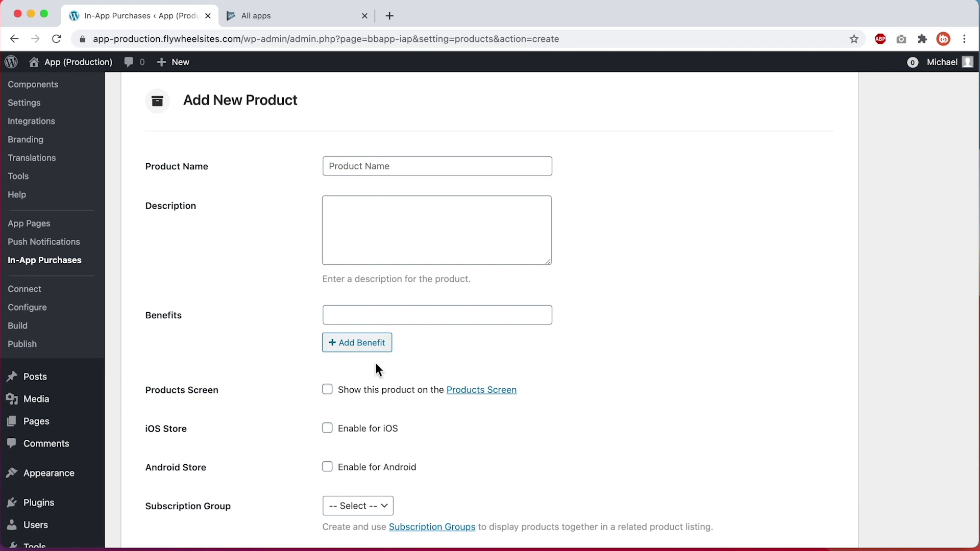
{"action": "left_click", "coordinate": [368, 467]}
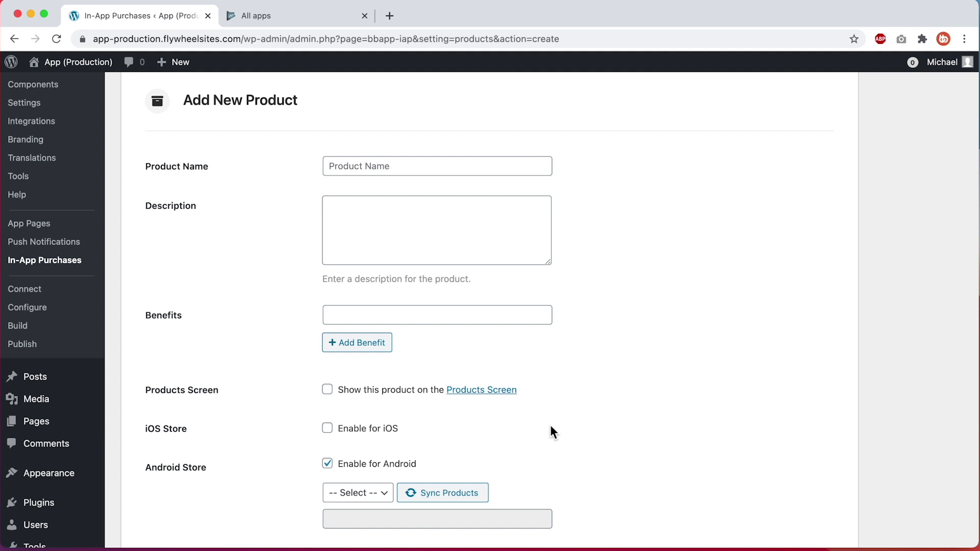
{"action": "scroll", "coordinate": [550, 427], "scroll_direction": "down", "scroll_amount": 5}
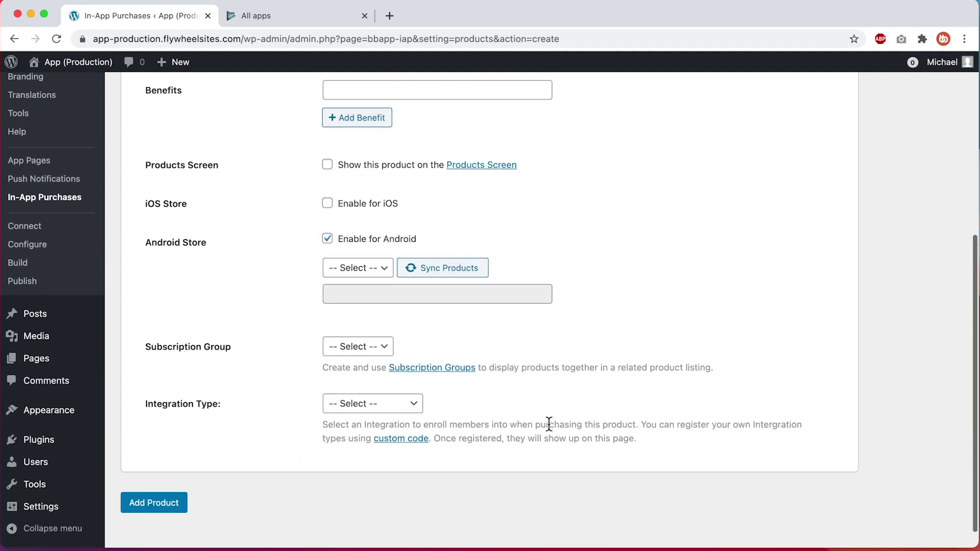
Set the integration type to Membership, leaving the membership integration unselected
{"action": "left_click", "coordinate": [414, 405]}
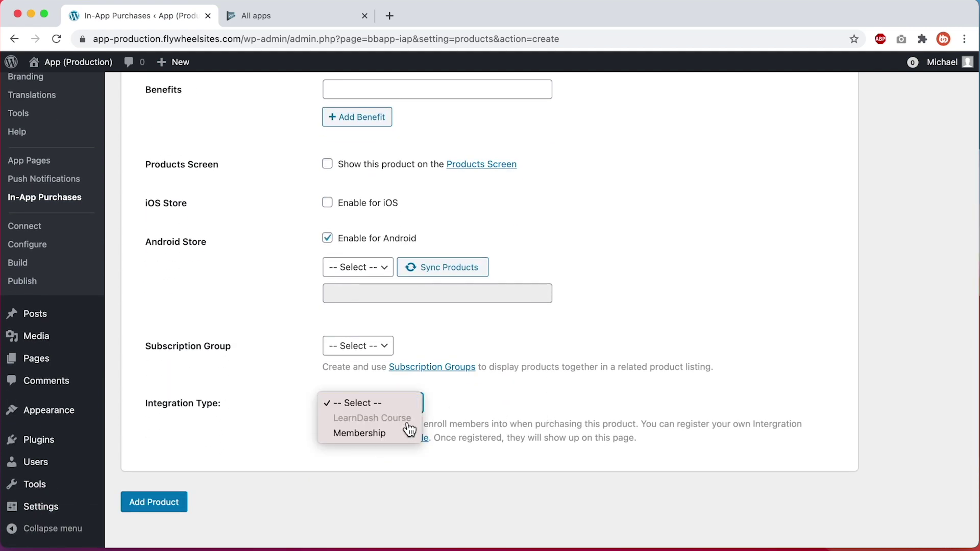
{"action": "left_click", "coordinate": [414, 435]}
{"action": "left_click", "coordinate": [498, 405]}
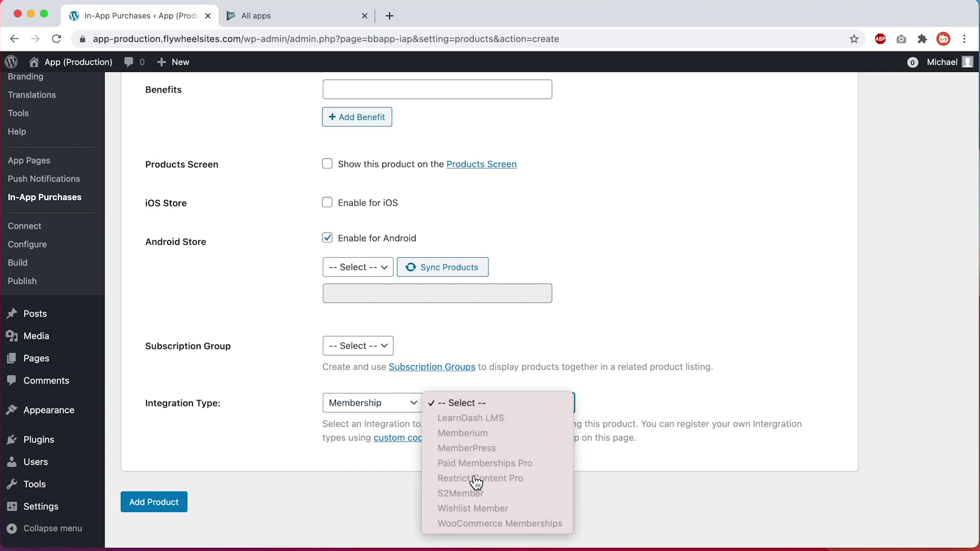
{"action": "left_click", "coordinate": [597, 325]}
{"action": "scroll", "coordinate": [595, 324], "scroll_direction": "up", "scroll_amount": 6}
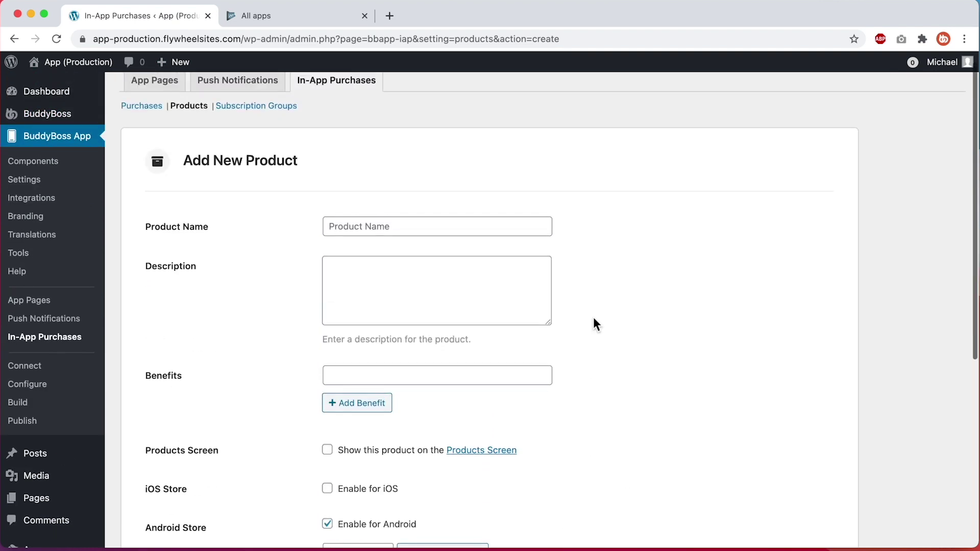
{"action": "scroll", "coordinate": [593, 321], "scroll_direction": "down", "scroll_amount": 1}
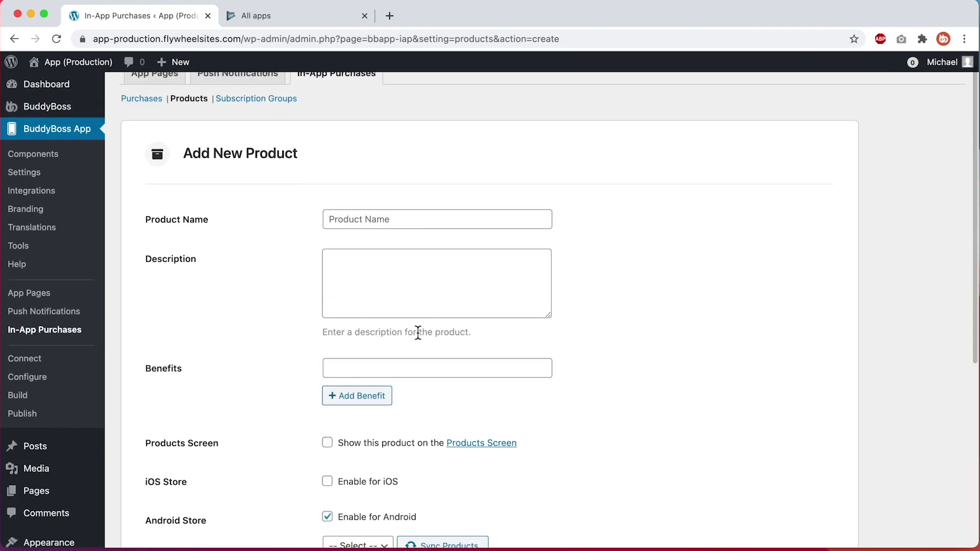
{"action": "scroll", "coordinate": [439, 288], "scroll_direction": "down", "scroll_amount": 3}
Add a second and a third benefit field
{"action": "left_click", "coordinate": [358, 305]}
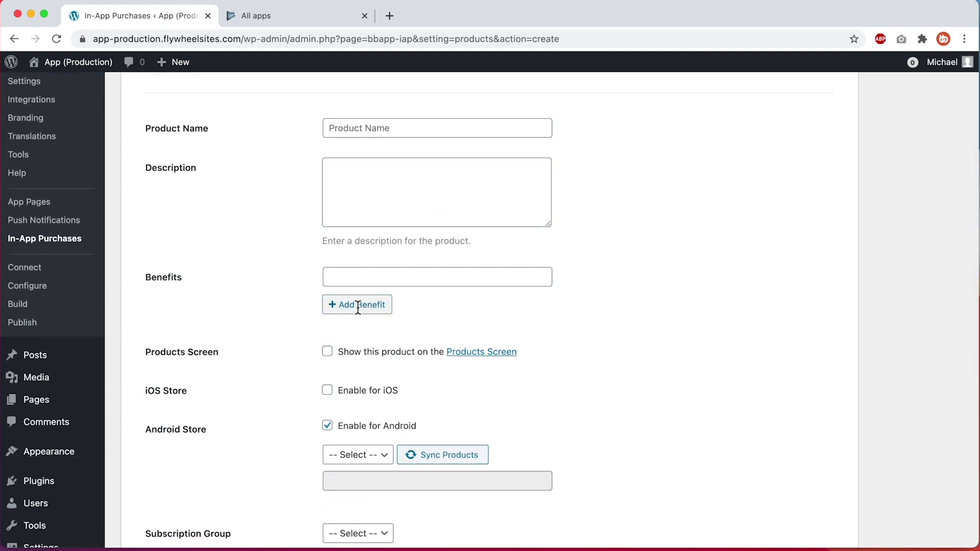
{"action": "left_click", "coordinate": [358, 333]}
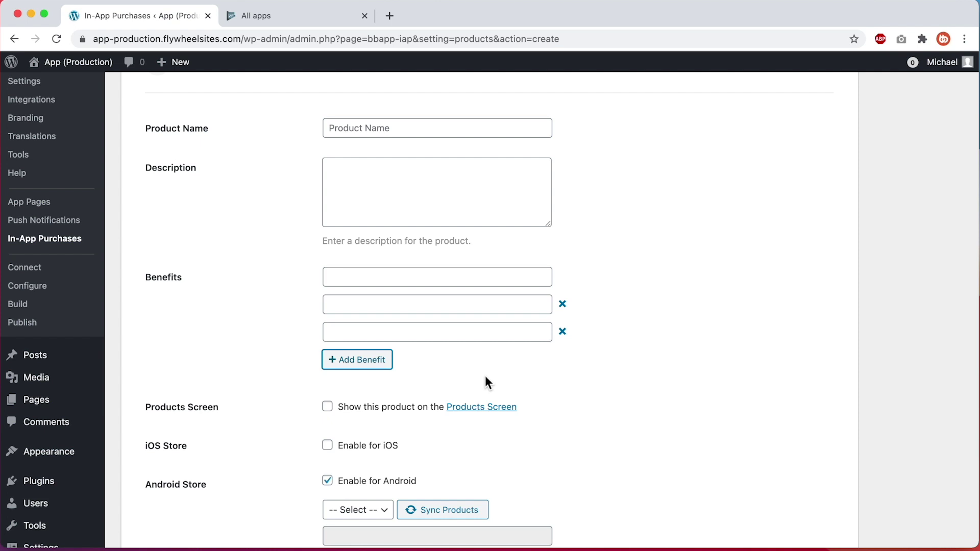
{"action": "scroll", "coordinate": [485, 380], "scroll_direction": "down", "scroll_amount": 4}
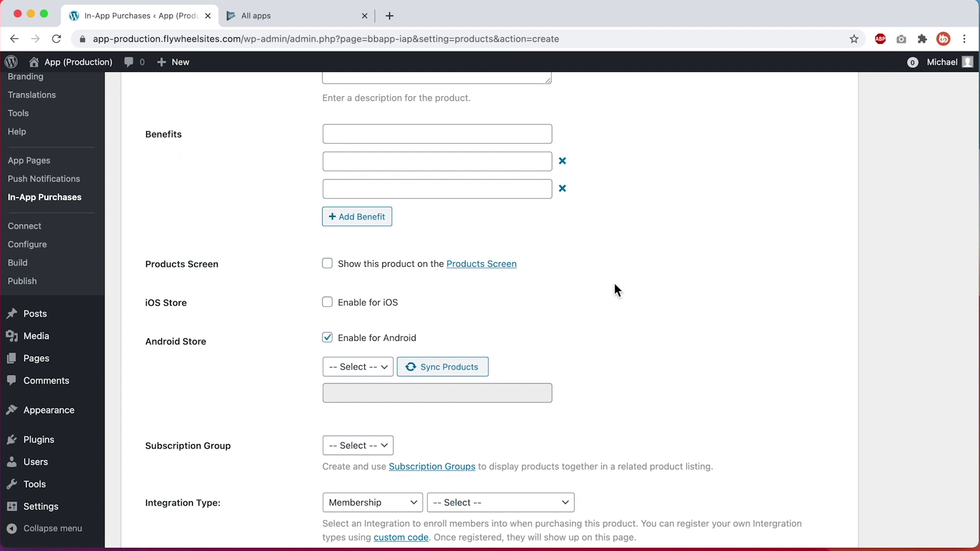
{"action": "scroll", "coordinate": [614, 283], "scroll_direction": "up", "scroll_amount": 1}
Check the Google Developer Account connection in BuddyBoss Android Settings, then return to Play Console's All apps
{"action": "left_click", "coordinate": [65, 261]}
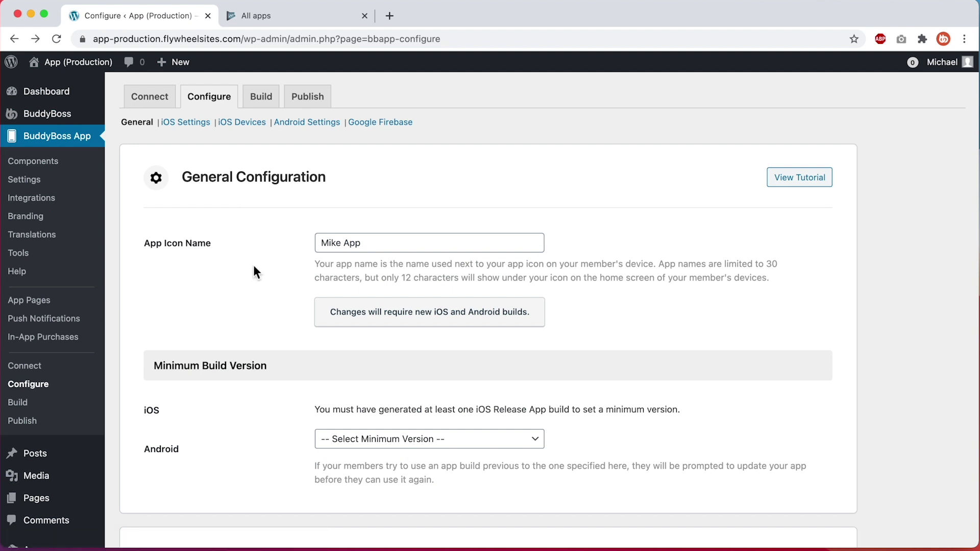
{"action": "left_click", "coordinate": [314, 124]}
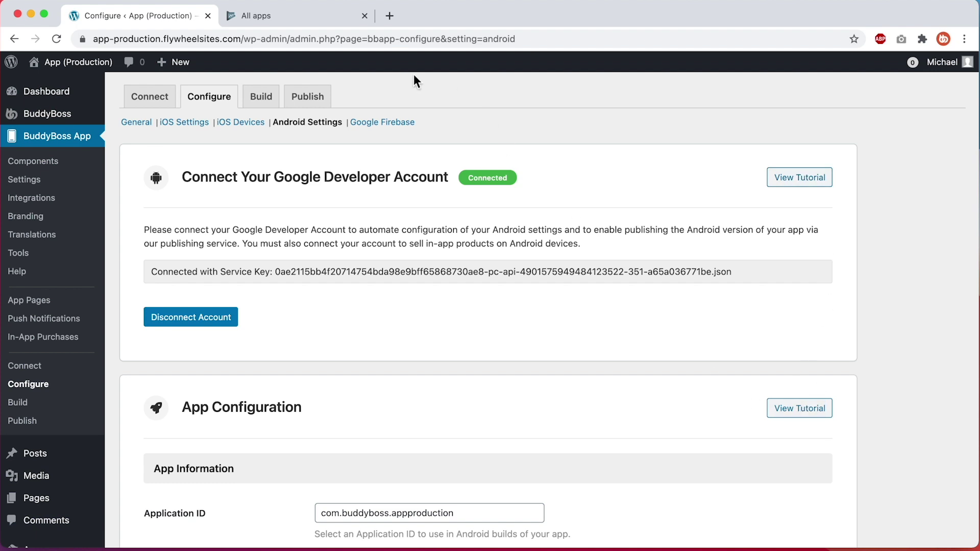
{"action": "left_click", "coordinate": [306, 16]}
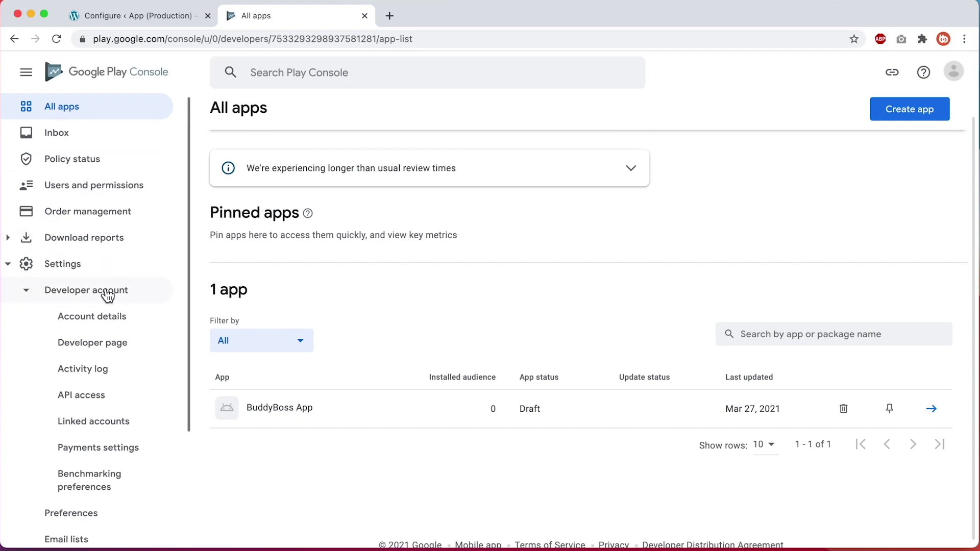
Open the developer account's Payments settings page
{"action": "left_click", "coordinate": [118, 450]}
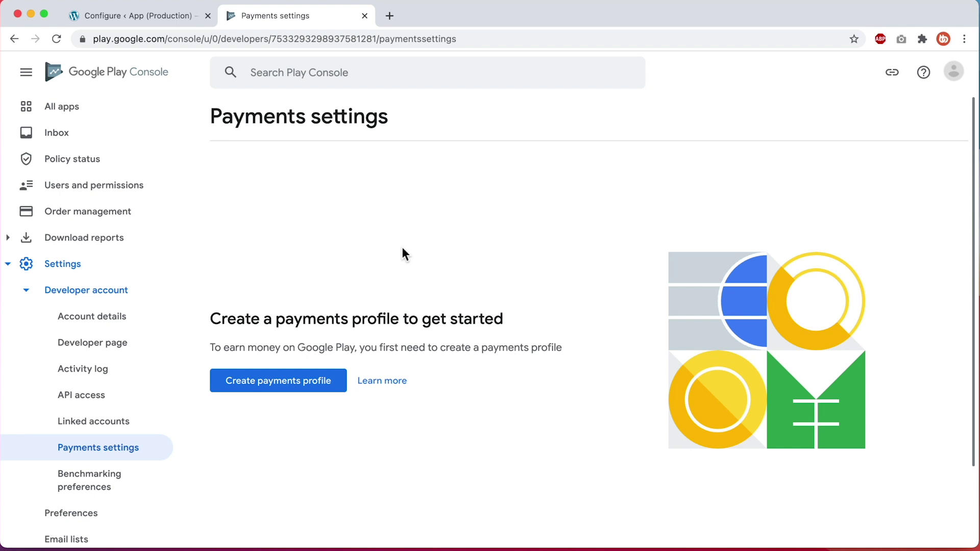
Create a new payments profile located in the United States with account type Business
{"action": "left_click", "coordinate": [288, 379]}
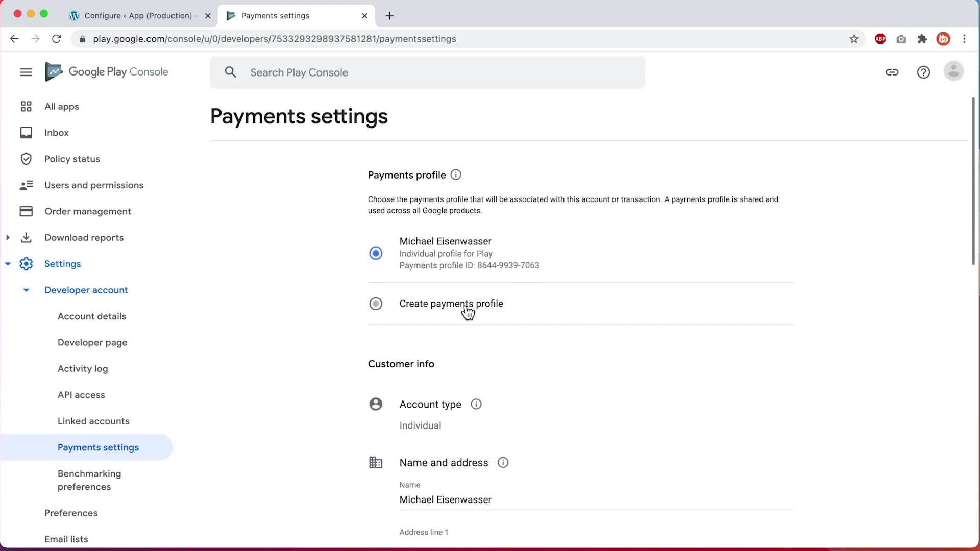
{"action": "left_click", "coordinate": [467, 309]}
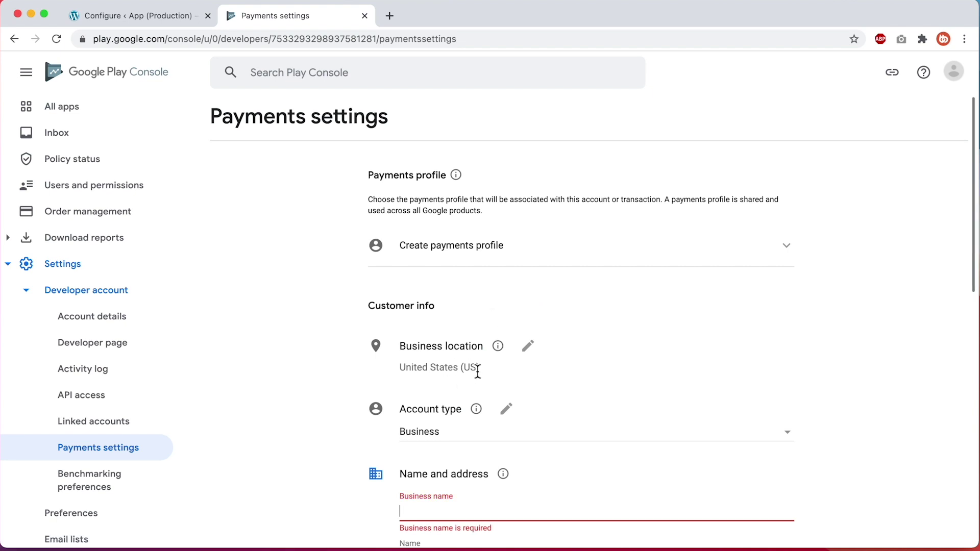
{"action": "scroll", "coordinate": [477, 372], "scroll_direction": "down", "scroll_amount": 2}
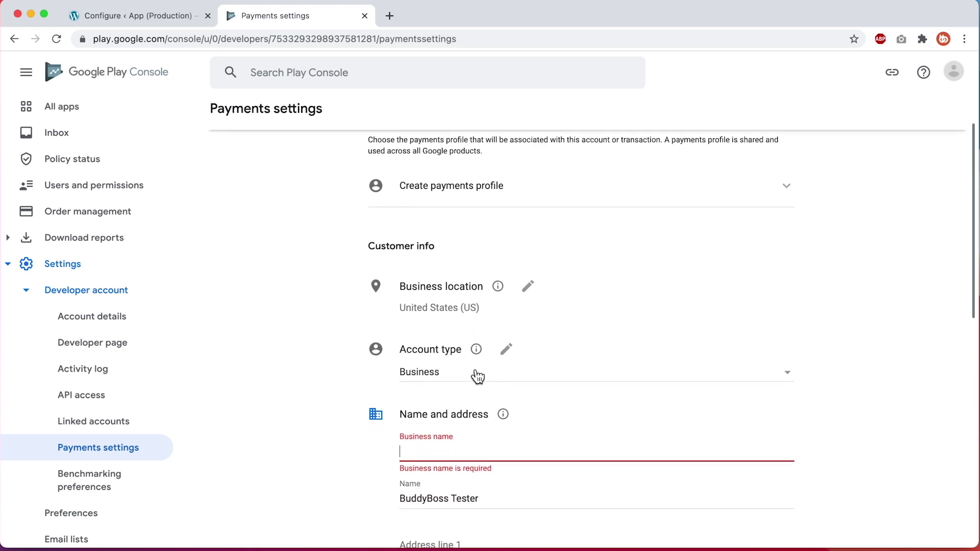
{"action": "left_click", "coordinate": [478, 377]}
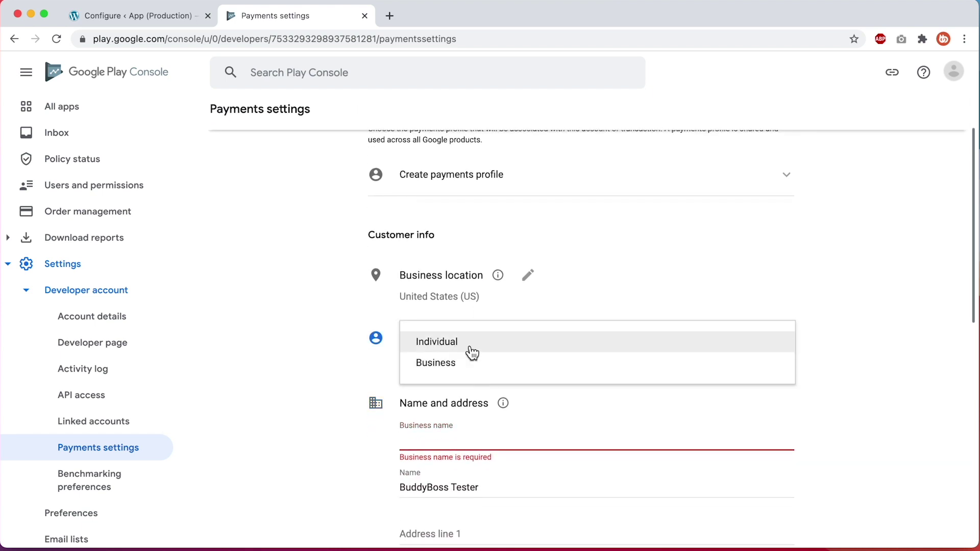
{"action": "left_click", "coordinate": [476, 375]}
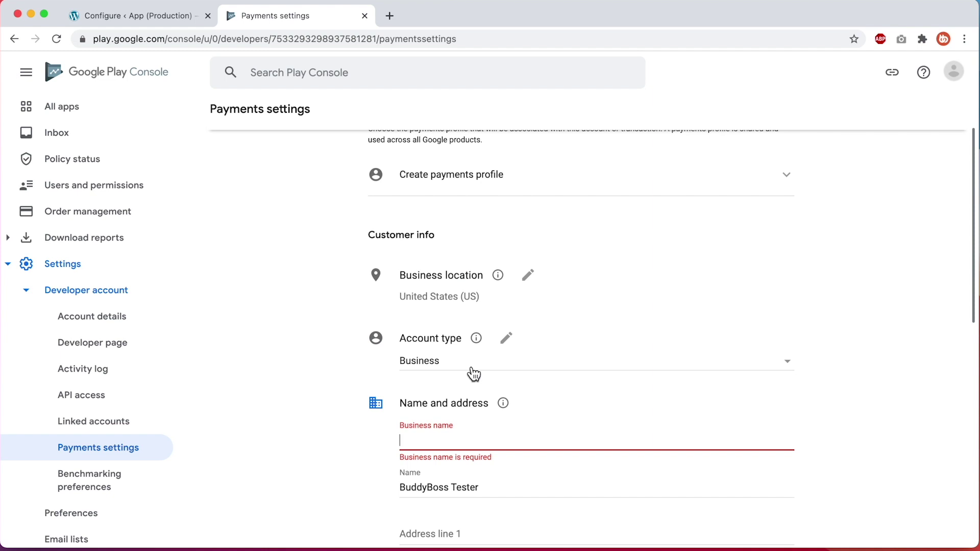
Fill in the business name and address
{"action": "scroll", "coordinate": [470, 372], "scroll_direction": "down", "scroll_amount": 4}
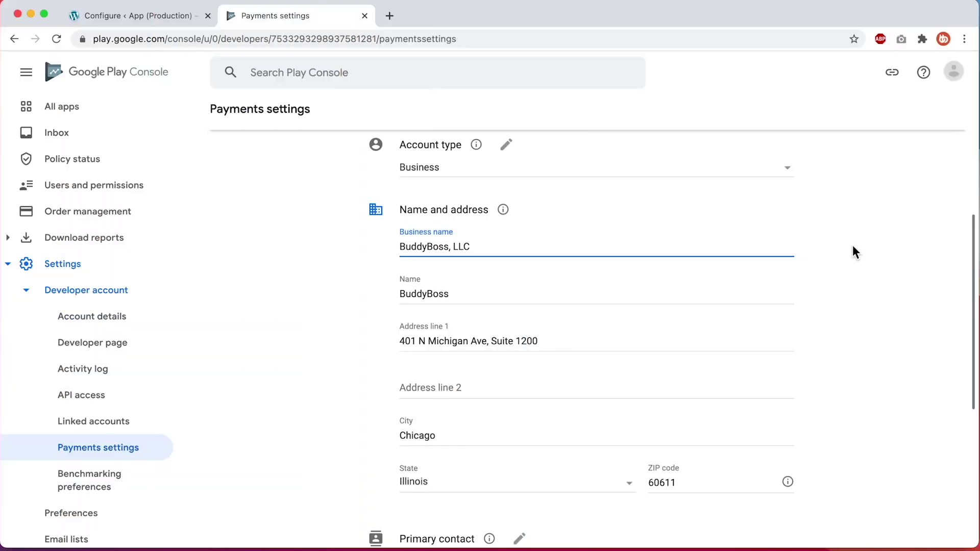
{"action": "left_click", "coordinate": [854, 252]}
{"action": "scroll", "coordinate": [312, 472], "scroll_direction": "down", "scroll_amount": 4}
Replace the primary contact's name, then expand Public business information
{"action": "left_click", "coordinate": [520, 364]}
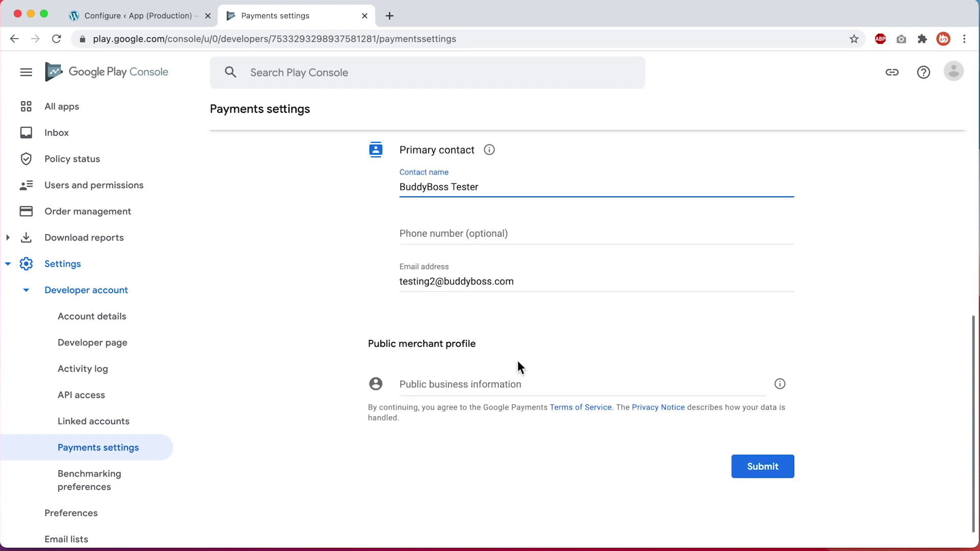
{"action": "triple_click", "coordinate": [462, 187]}
{"action": "left_click", "coordinate": [321, 202]}
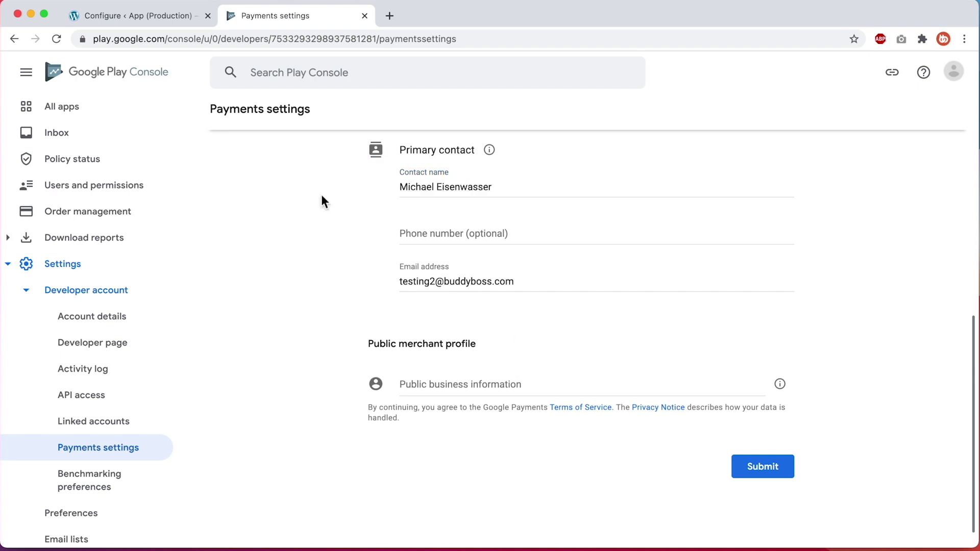
{"action": "left_click", "coordinate": [457, 384]}
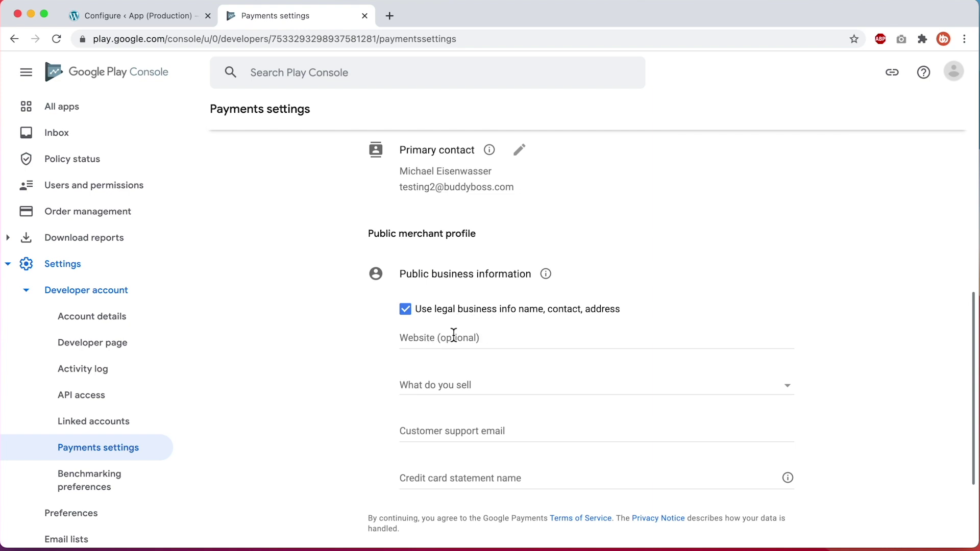
Choose Electronic Goods, enter the customer support e-mail, and set statement name BuddyBoss
{"action": "left_click", "coordinate": [497, 386]}
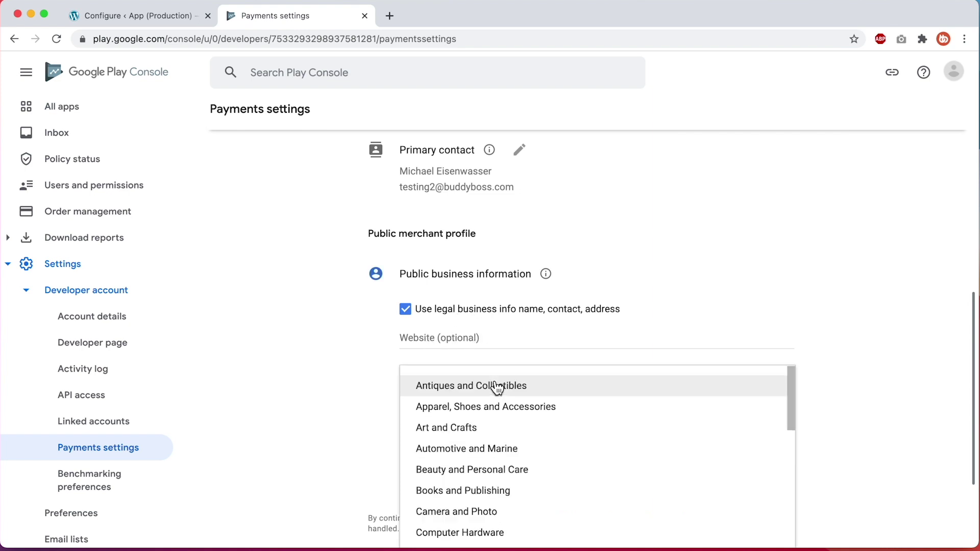
{"action": "scroll", "coordinate": [498, 387], "scroll_direction": "down", "scroll_amount": 5}
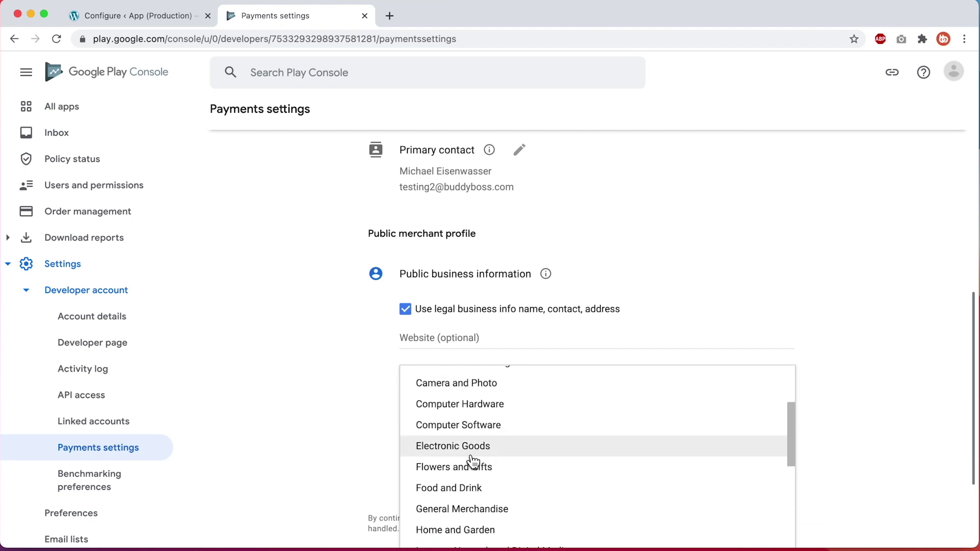
{"action": "left_click", "coordinate": [473, 447]}
{"action": "left_click", "coordinate": [474, 448]}
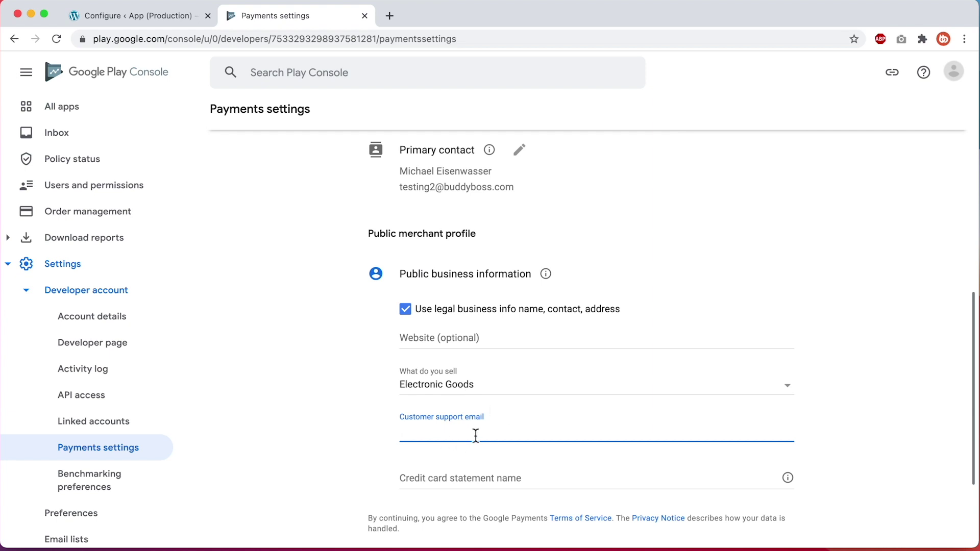
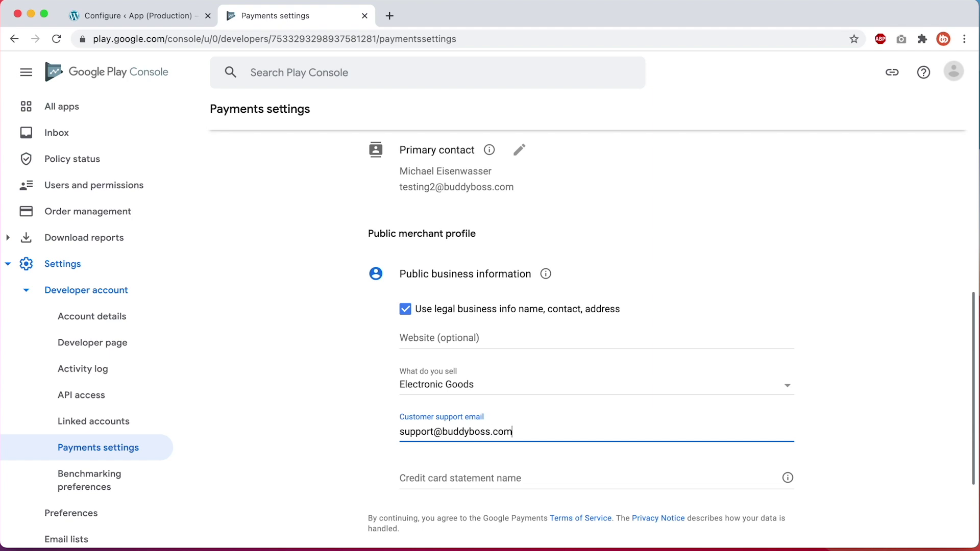
{"action": "left_click", "coordinate": [472, 479]}
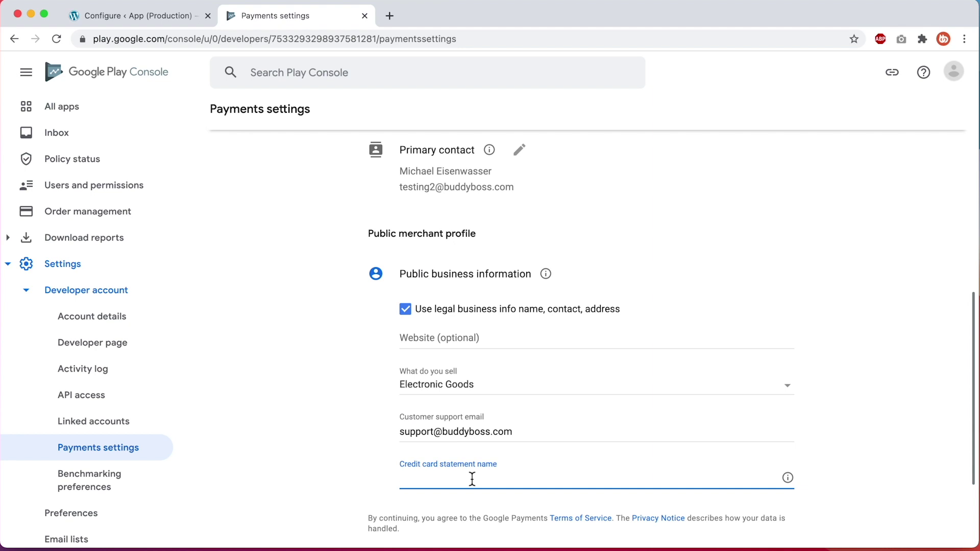
{"action": "type", "text": "BuddyBoss"}
{"action": "mouse_move", "coordinate": [790, 483]}
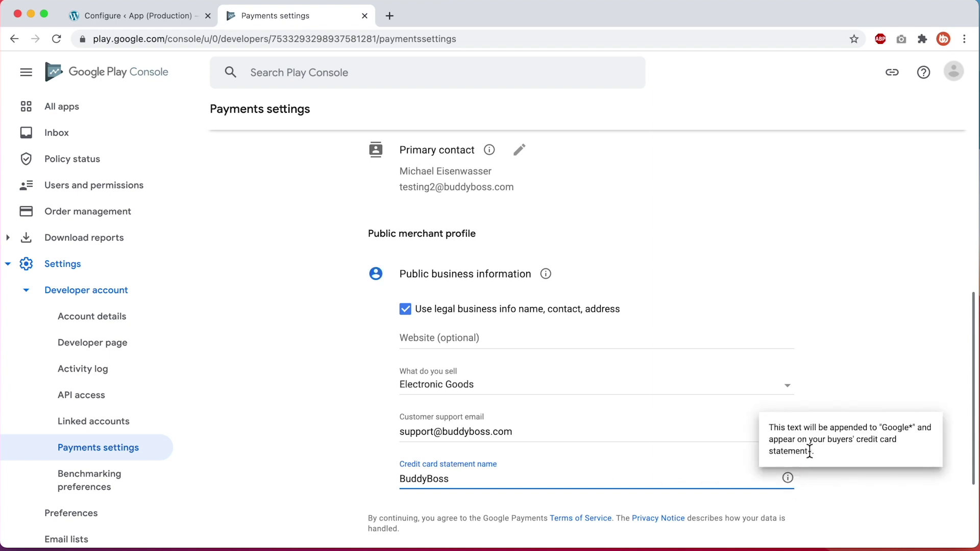
{"action": "left_click", "coordinate": [869, 431]}
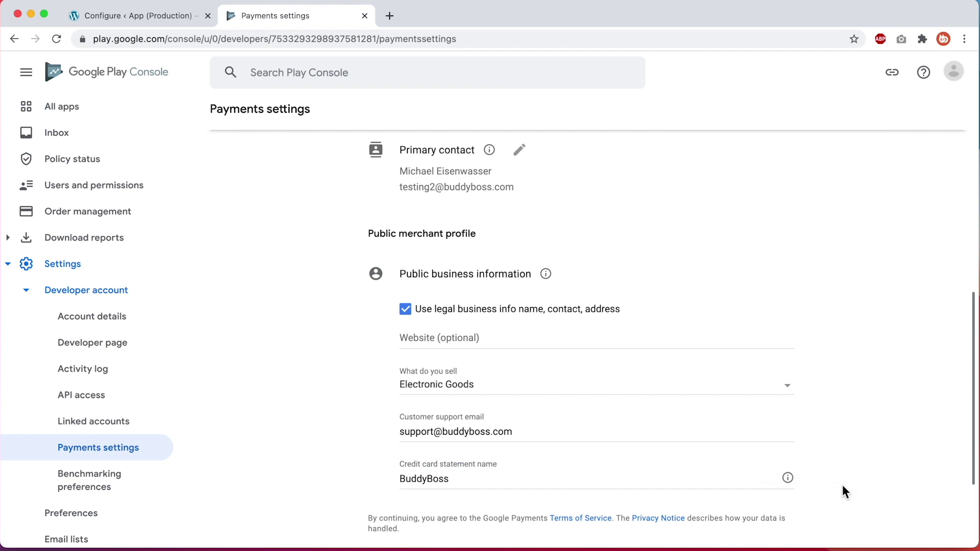
{"action": "scroll", "coordinate": [842, 486], "scroll_direction": "down", "scroll_amount": 3}
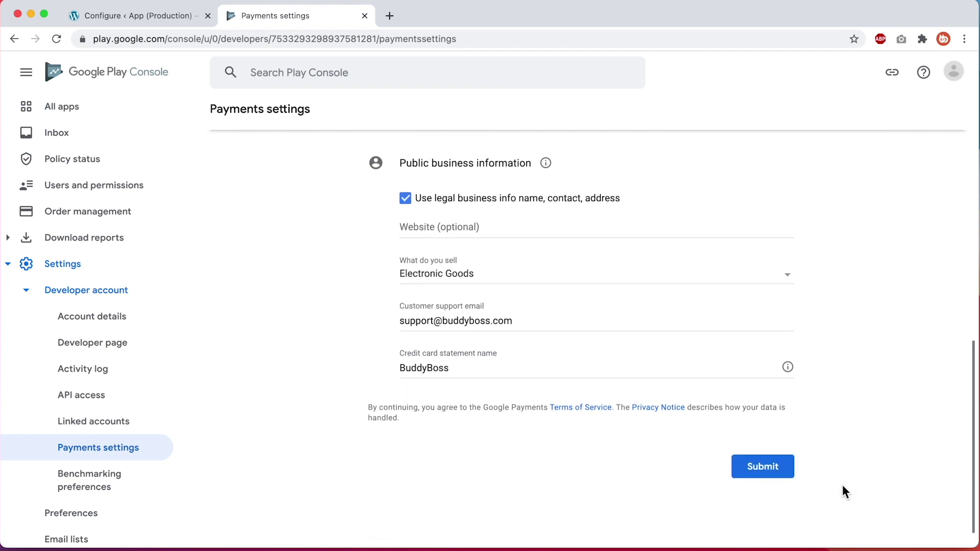
Submit the payments profile and open BuddyBoss App's In-app products page
{"action": "left_click", "coordinate": [762, 467]}
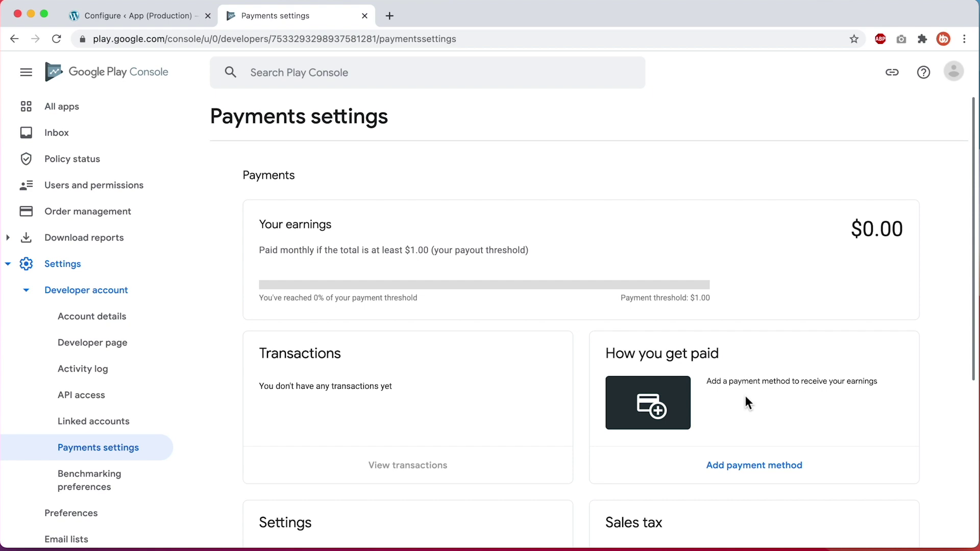
{"action": "left_click", "coordinate": [109, 115]}
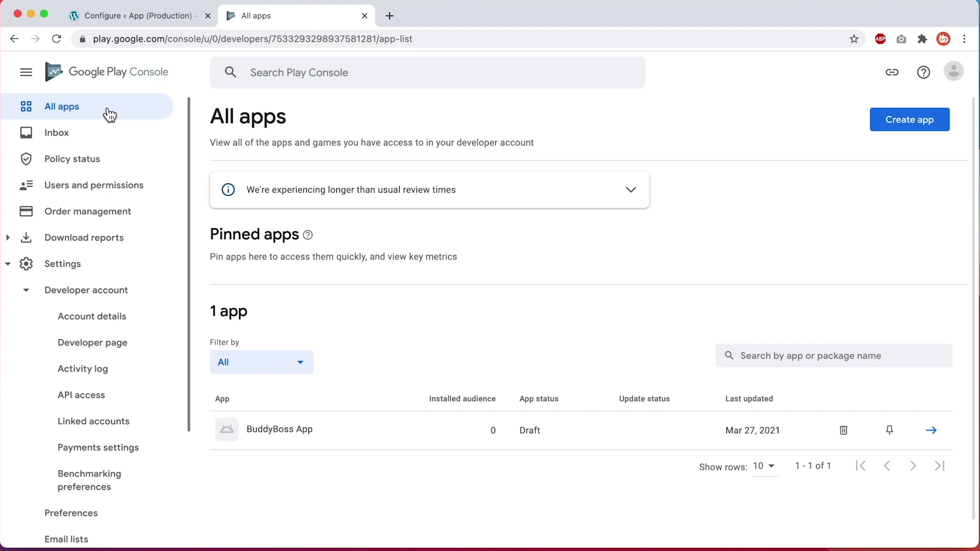
{"action": "left_click", "coordinate": [291, 429]}
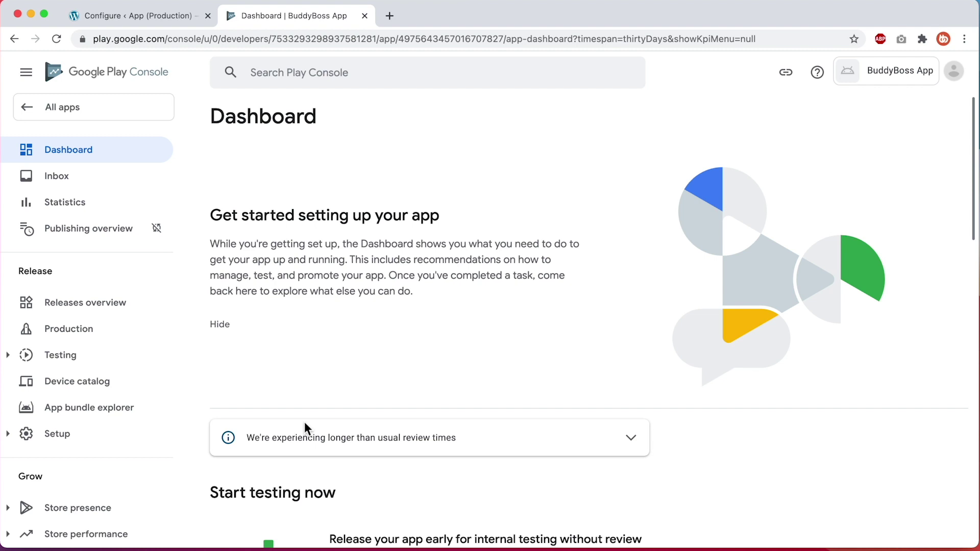
{"action": "scroll", "coordinate": [131, 368], "scroll_direction": "down", "scroll_amount": 10}
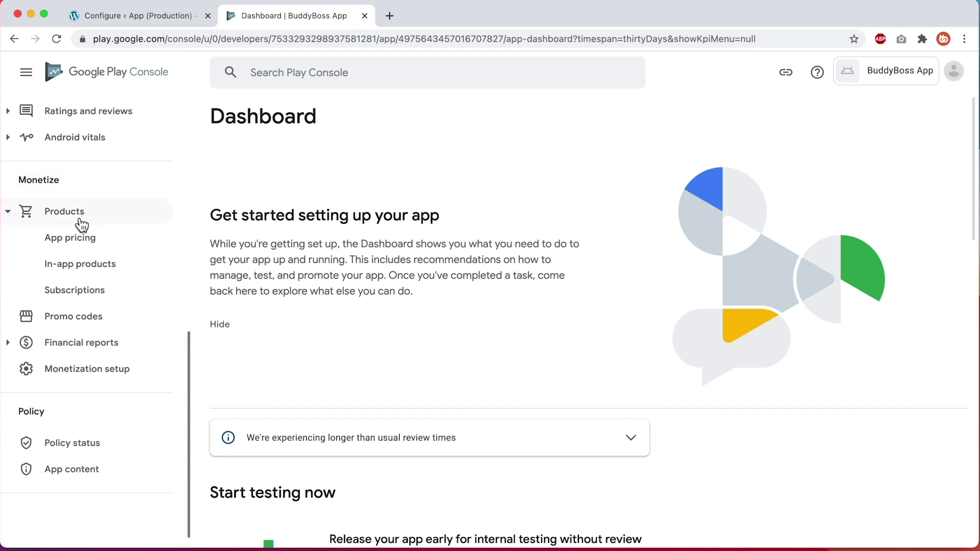
{"action": "left_click", "coordinate": [109, 274]}
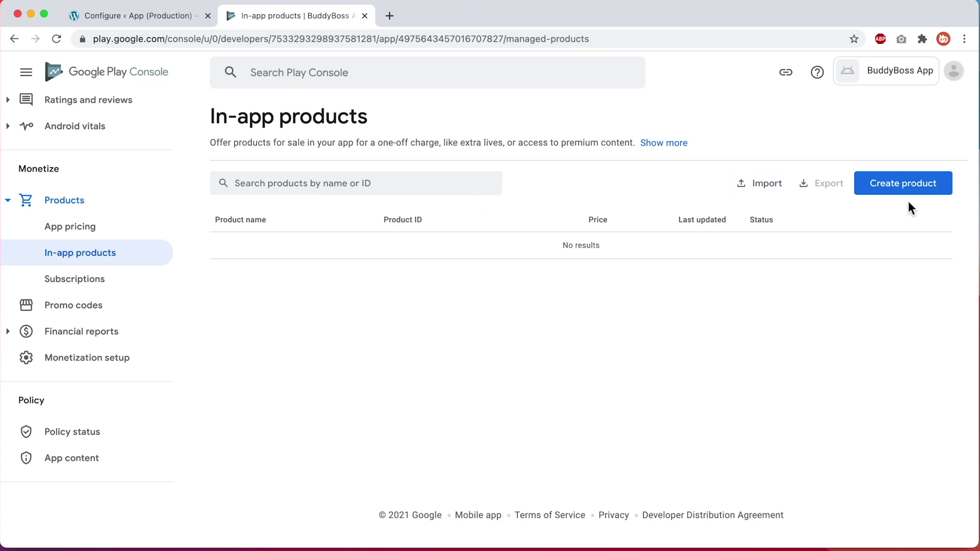
Start a new in-app product with Product ID com.buddyboss.appproduction.allaccess, using the WordPress Application ID
{"action": "left_click", "coordinate": [908, 192]}
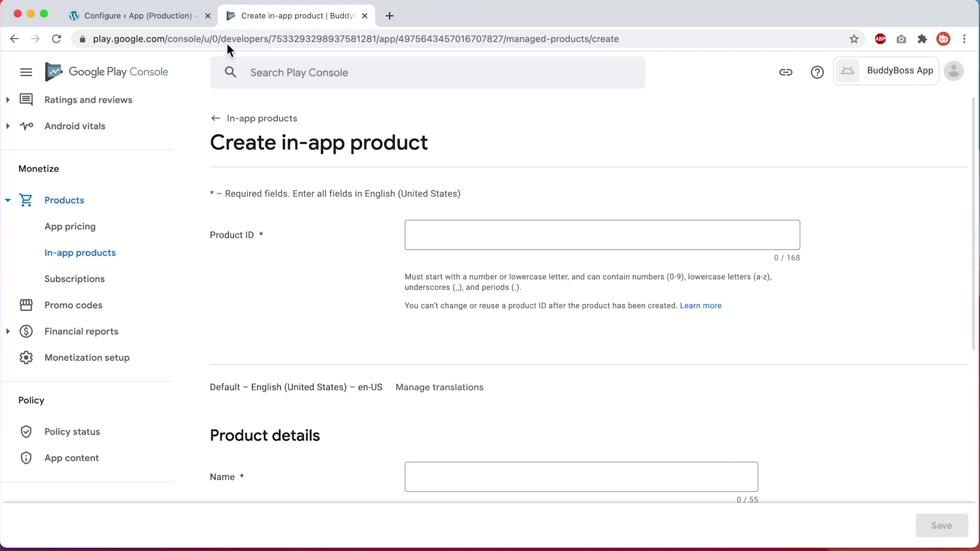
{"action": "left_click", "coordinate": [181, 16]}
{"action": "scroll", "coordinate": [233, 411], "scroll_direction": "down", "scroll_amount": 1}
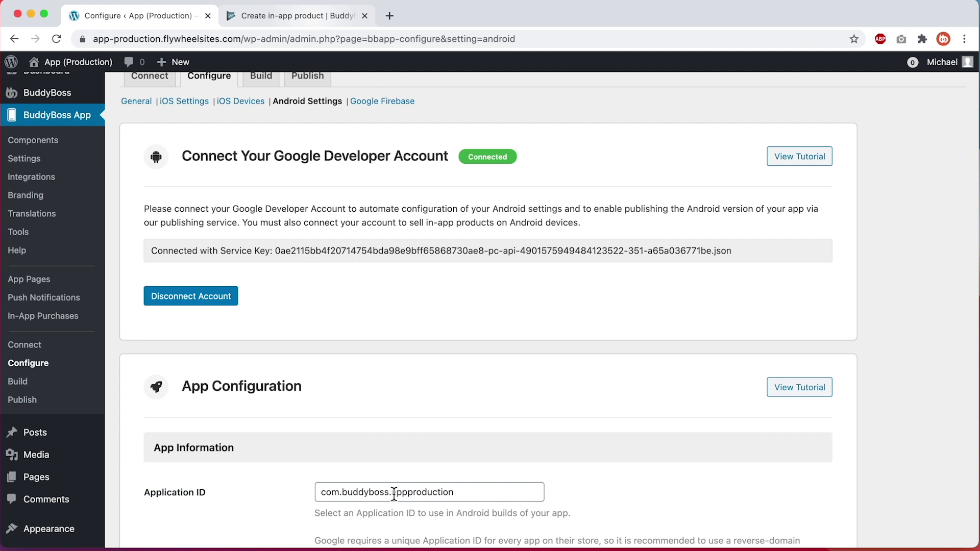
{"action": "left_click_drag", "start_coordinate": [394, 494], "coordinate": [453, 493]}
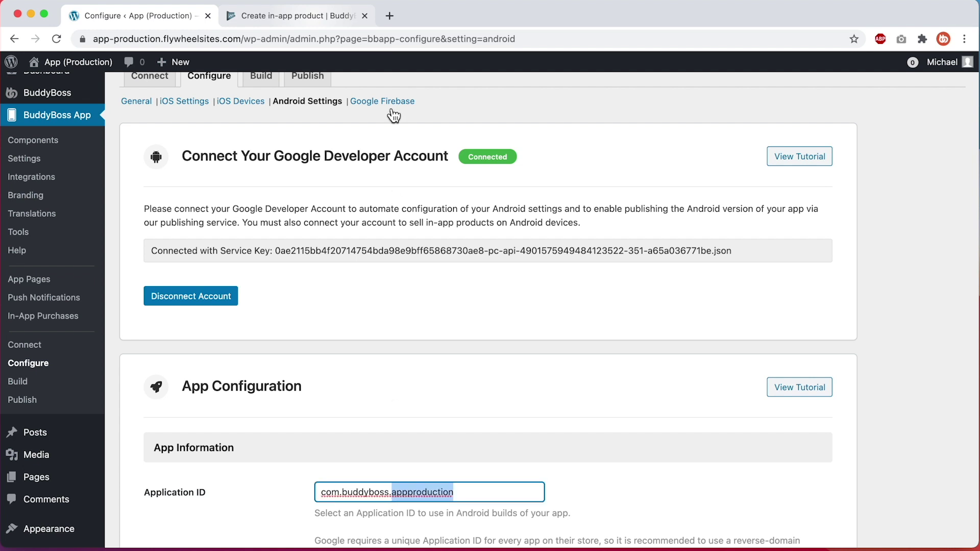
{"action": "key", "text": "super+a"}
{"action": "key", "text": "super+c"}
{"action": "left_click", "coordinate": [322, 16]}
{"action": "left_click", "coordinate": [454, 228]}
{"action": "key", "text": "super+v"}
{"action": "type", "text": ".allaccess"}
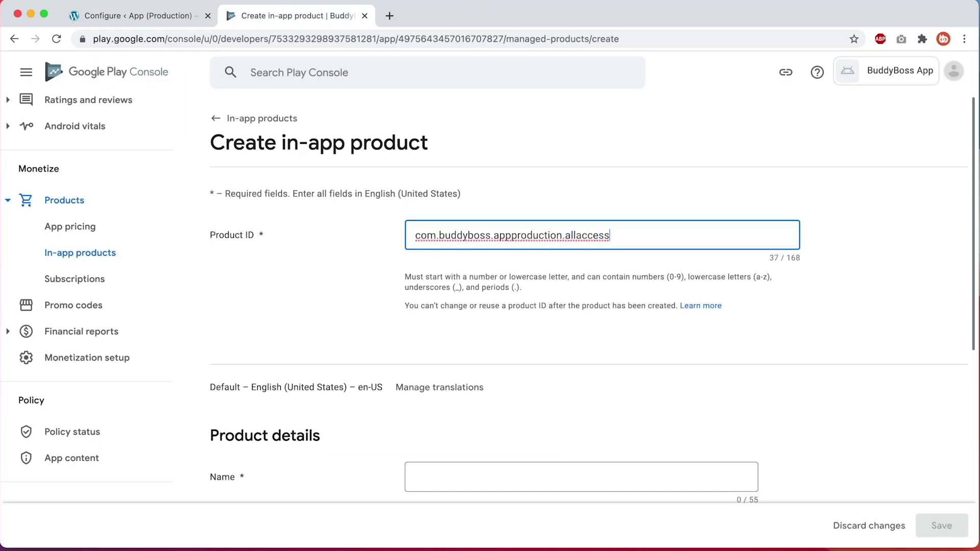
Enter Name 'All Access' and Description 'Provides all access to the app'
{"action": "scroll", "coordinate": [457, 225], "scroll_direction": "down", "scroll_amount": 3}
{"action": "left_click", "coordinate": [454, 398]}
{"action": "type", "text": "All Access"}
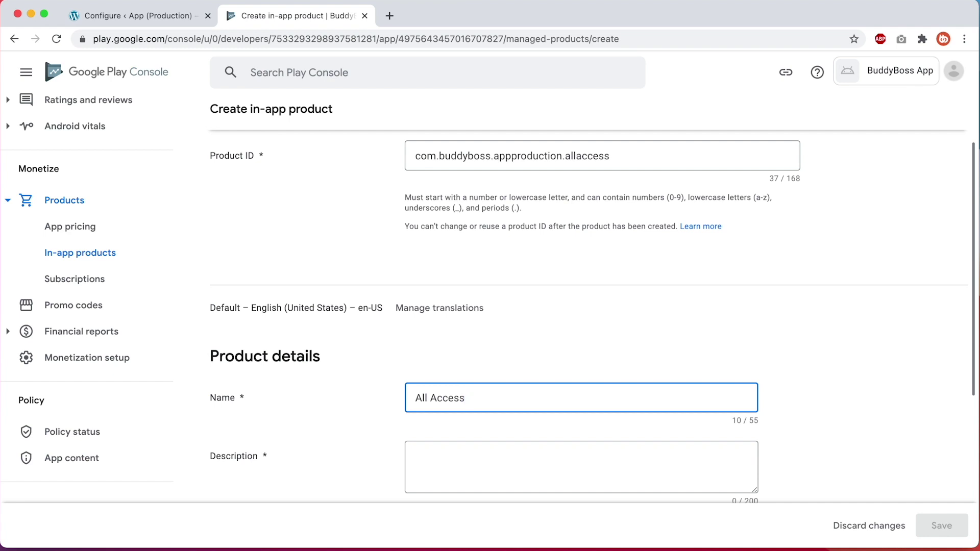
{"action": "scroll", "coordinate": [527, 429], "scroll_direction": "down", "scroll_amount": 3}
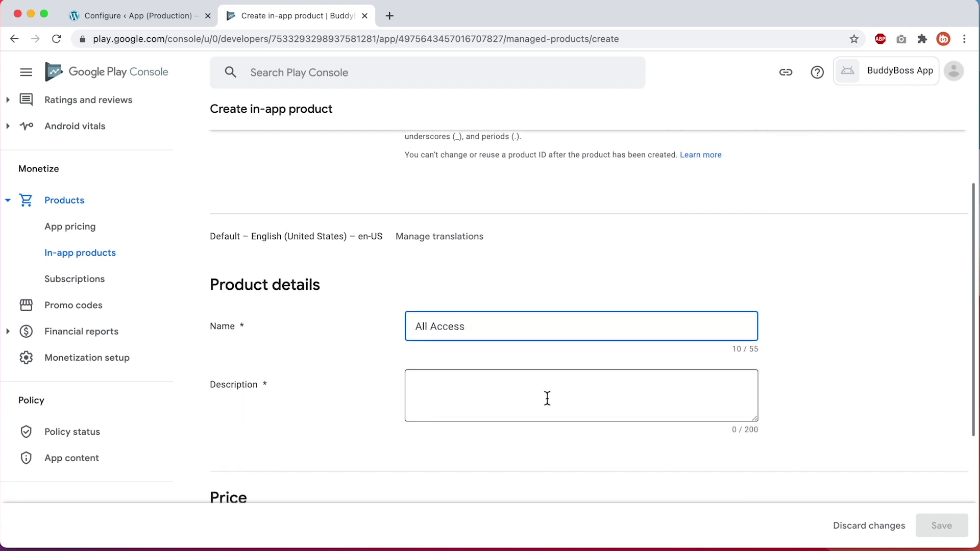
{"action": "left_click", "coordinate": [547, 398]}
{"action": "type", "text": "Provides a"}
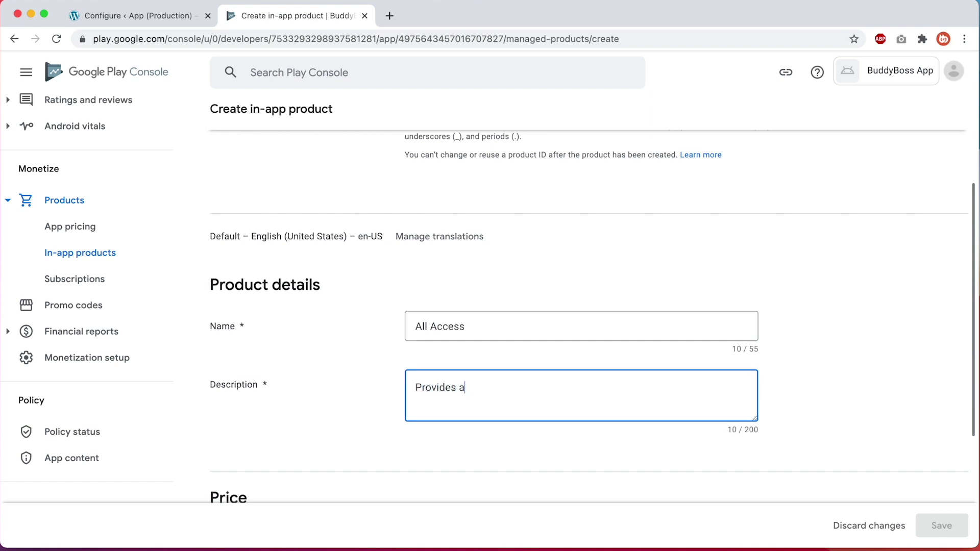
{"action": "type", "text": "ll access to the app"}
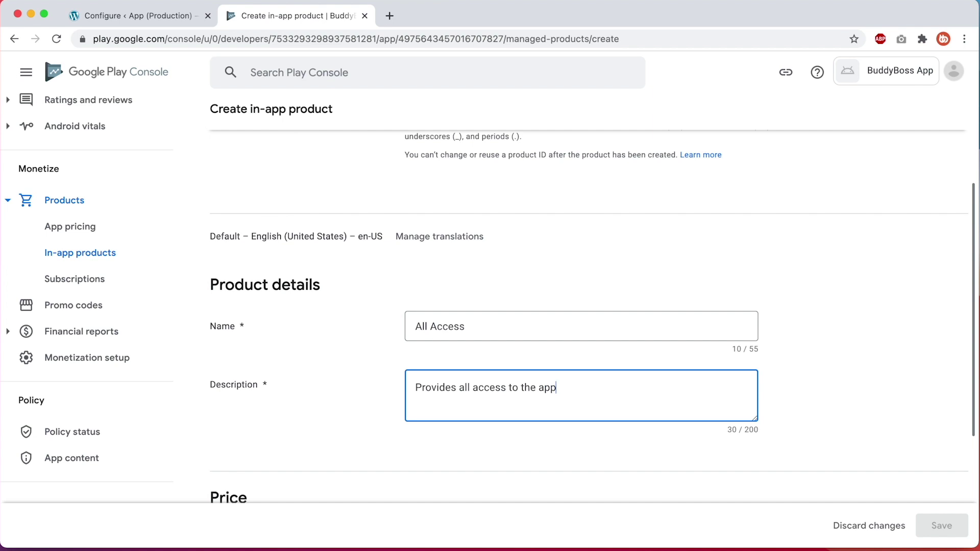
{"action": "scroll", "coordinate": [587, 306], "scroll_direction": "down", "scroll_amount": 4}
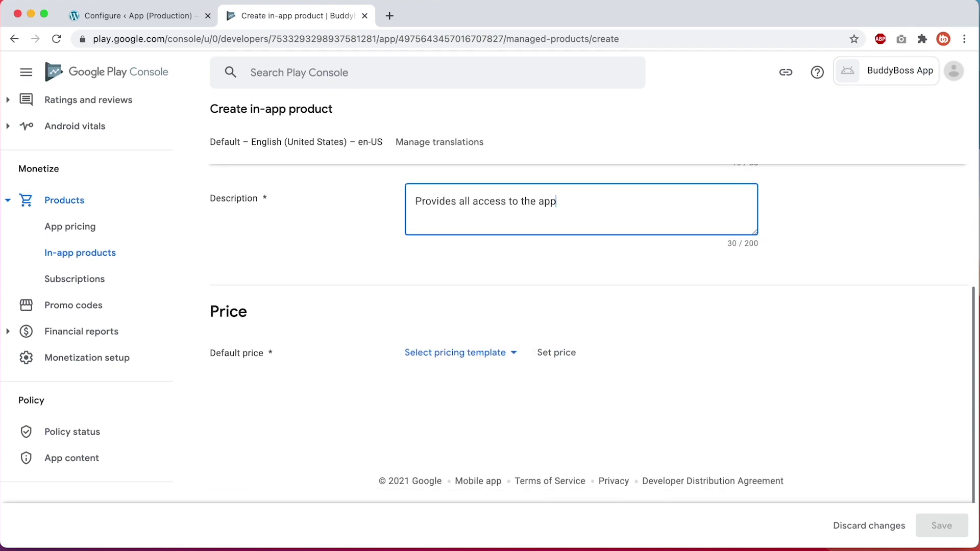
Apply a 100 USD default price to All Access, then save and activate the product
{"action": "left_click", "coordinate": [563, 352]}
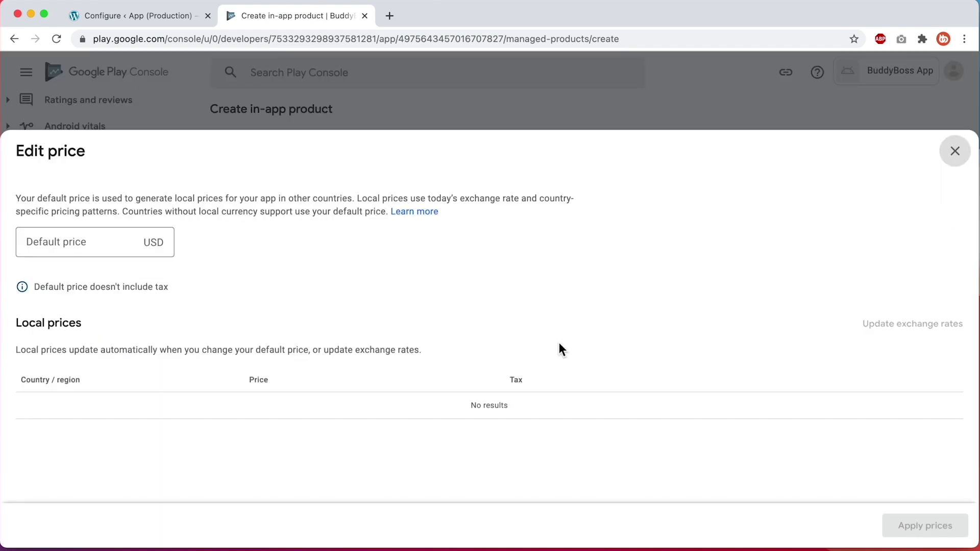
{"action": "left_click", "coordinate": [103, 242]}
{"action": "type", "text": "100"}
{"action": "left_click", "coordinate": [201, 255]}
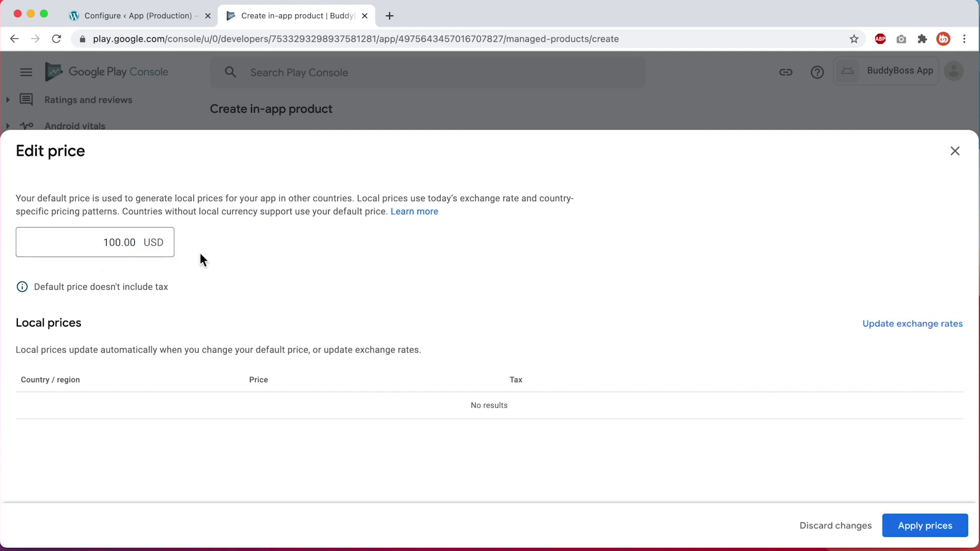
{"action": "left_click", "coordinate": [904, 526]}
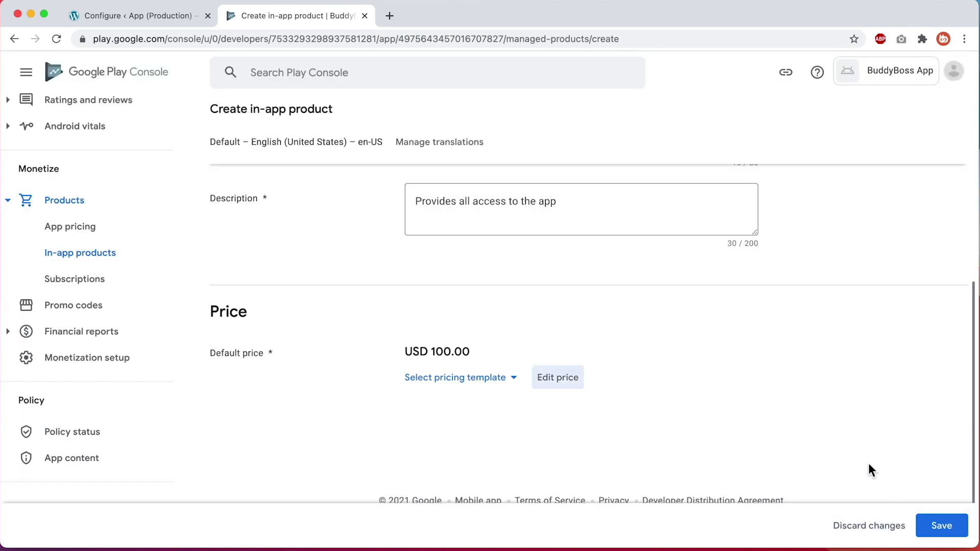
{"action": "left_click", "coordinate": [959, 525]}
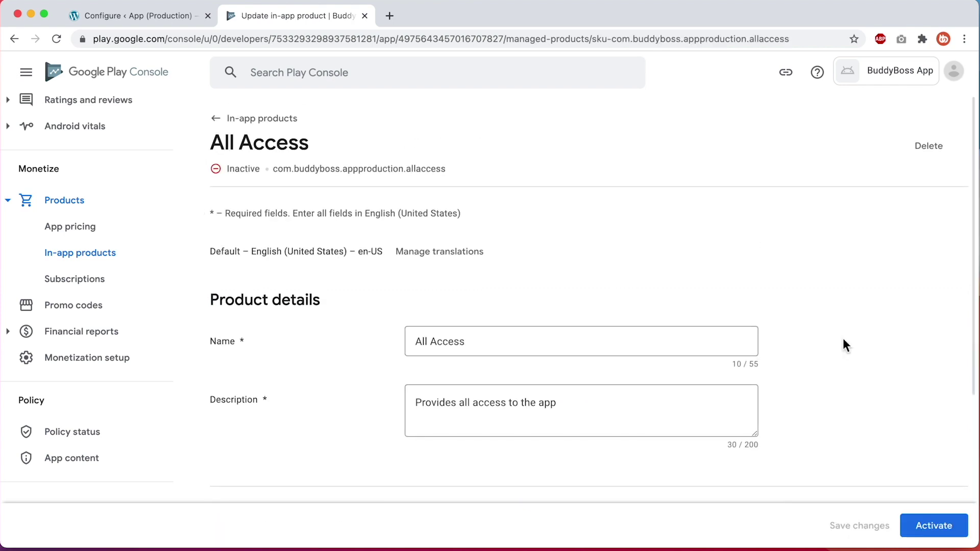
{"action": "left_click", "coordinate": [956, 532]}
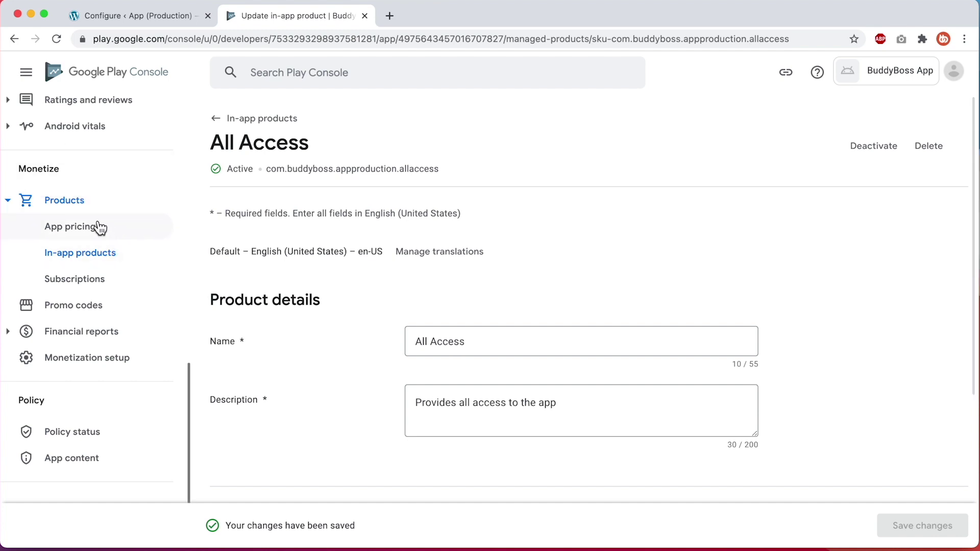
Create a subscription with Product ID com.buddyboss.appproduction.membership, using the app ID copied from WordPress
{"action": "left_click", "coordinate": [72, 289]}
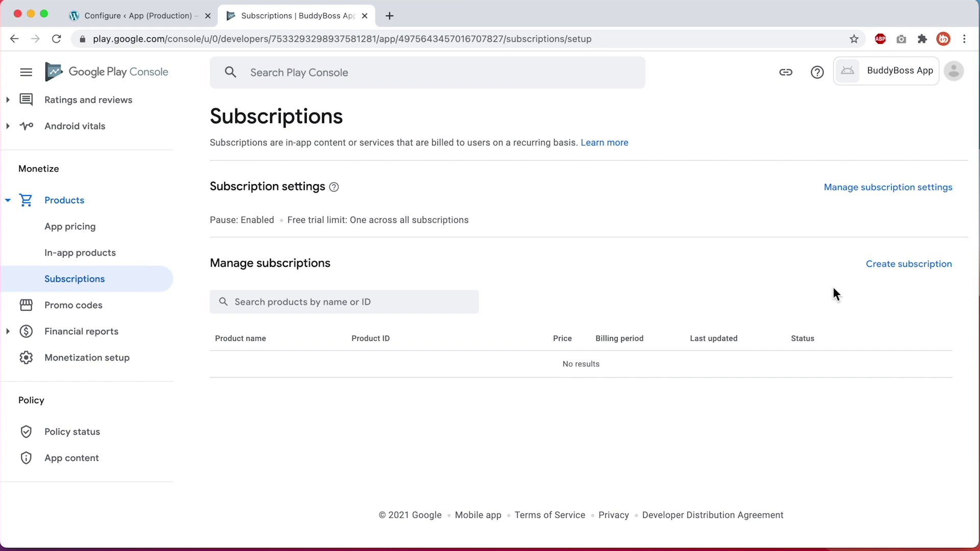
{"action": "left_click", "coordinate": [917, 267]}
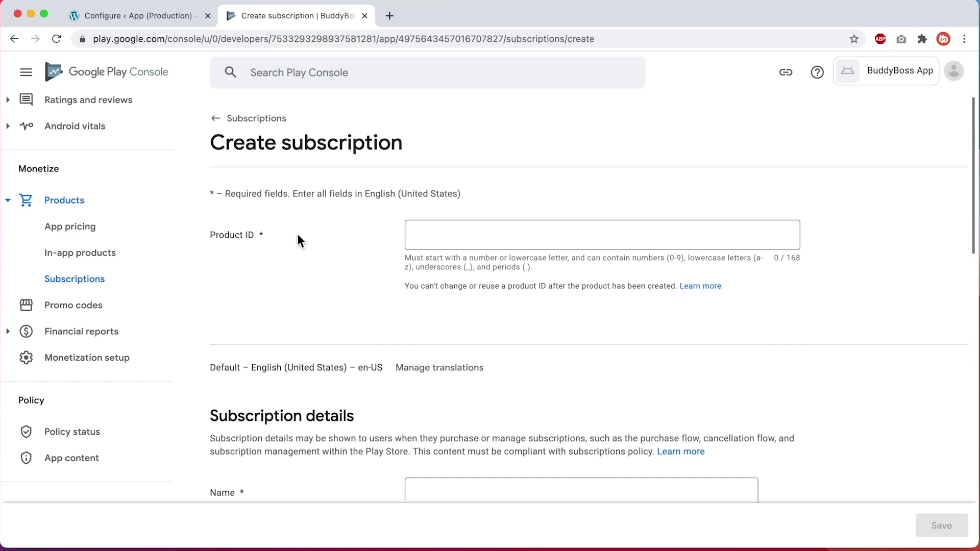
{"action": "left_click", "coordinate": [131, 21]}
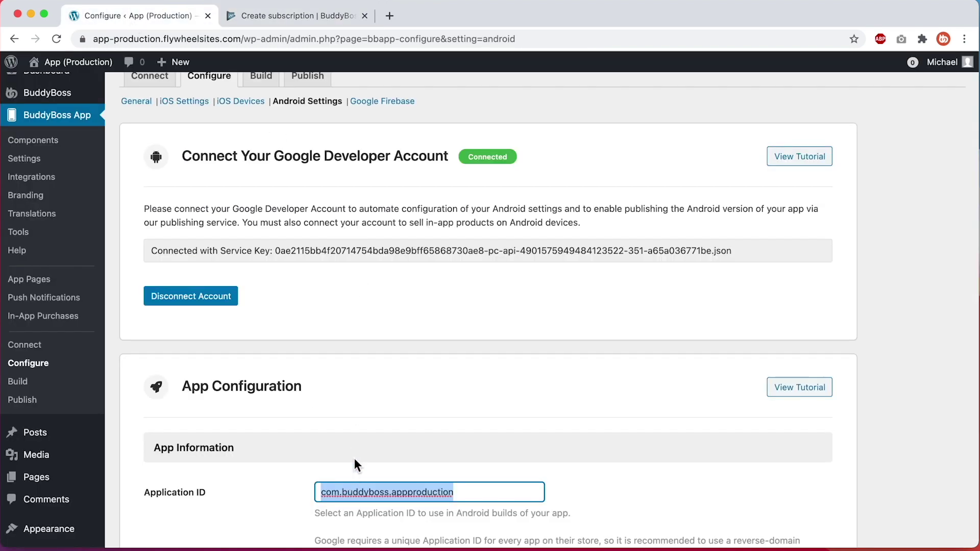
{"action": "left_click", "coordinate": [322, 22]}
{"action": "left_click", "coordinate": [419, 226]}
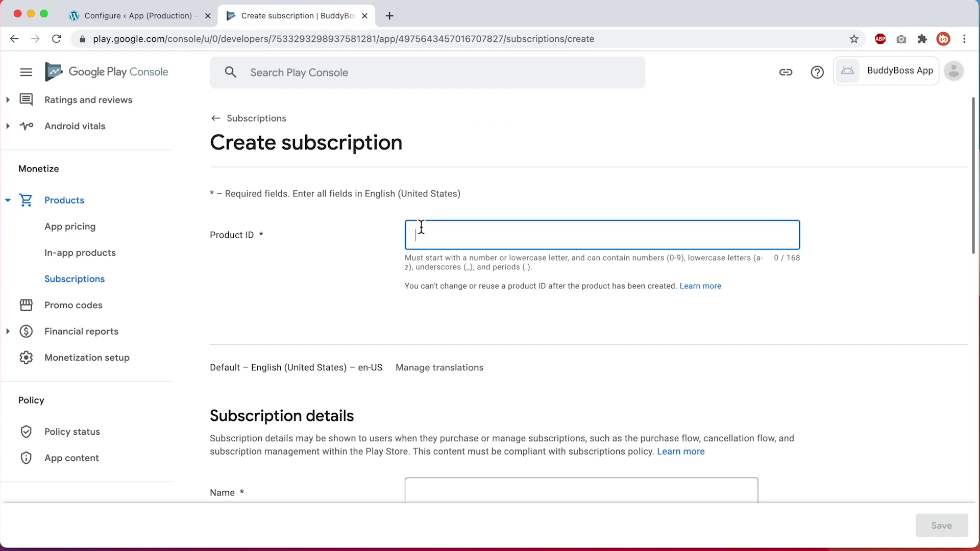
{"action": "key", "text": "super+v"}
{"action": "type", "text": ".m"}
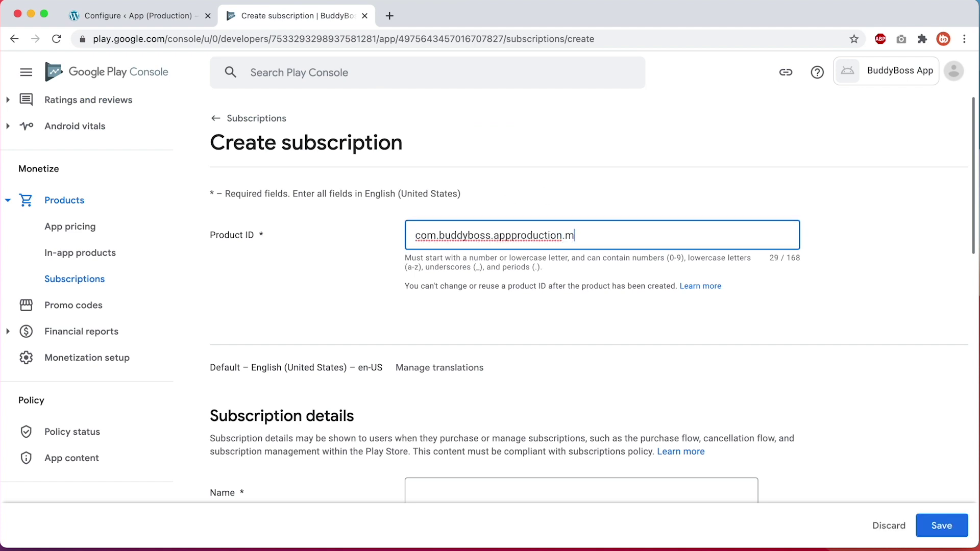
{"action": "type", "text": "embership"}
Name the subscription 'Membership' with the description 'Recurring membership'
{"action": "scroll", "coordinate": [601, 234], "scroll_direction": "down", "scroll_amount": 4}
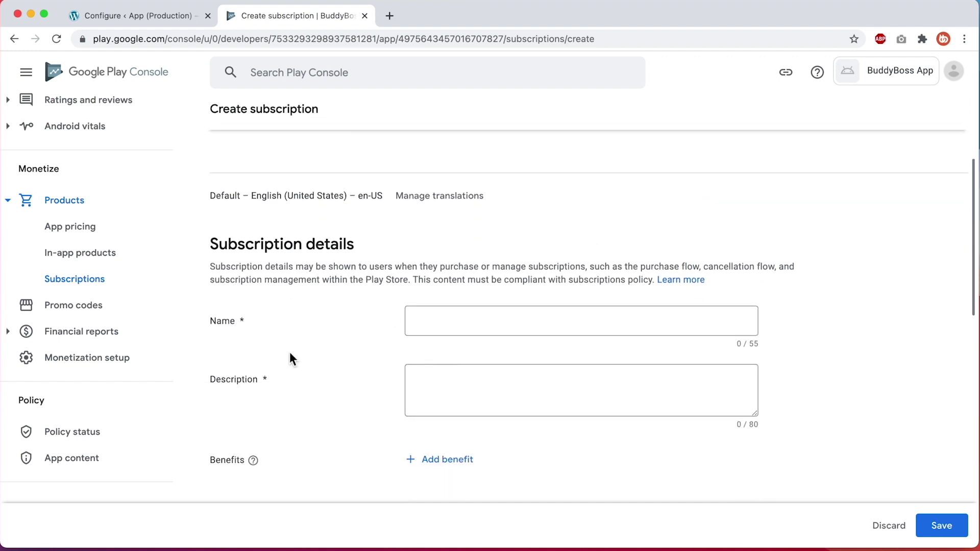
{"action": "left_click", "coordinate": [449, 332]}
{"action": "type", "text": "Memb"}
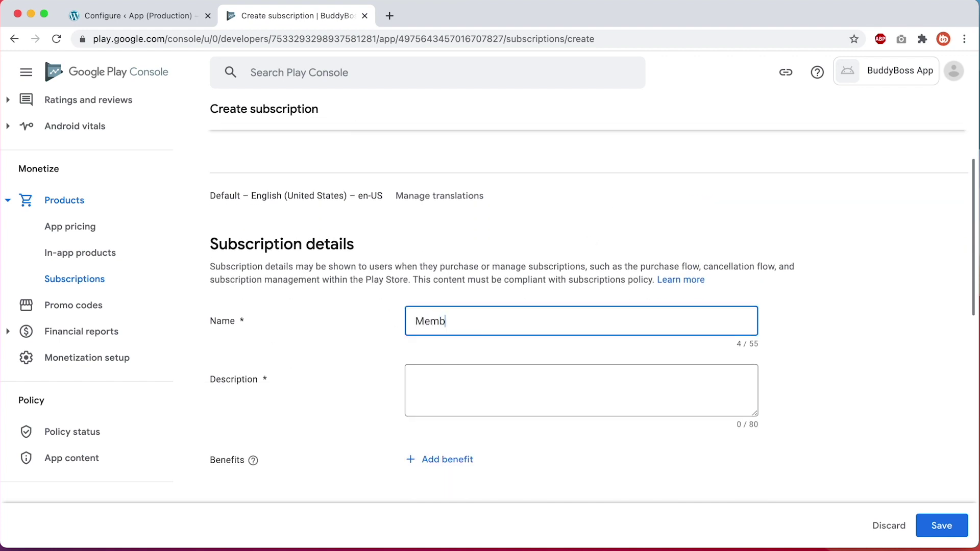
{"action": "type", "text": "ership"}
{"action": "left_click", "coordinate": [466, 397]}
{"action": "type", "text": "Recurring membership"}
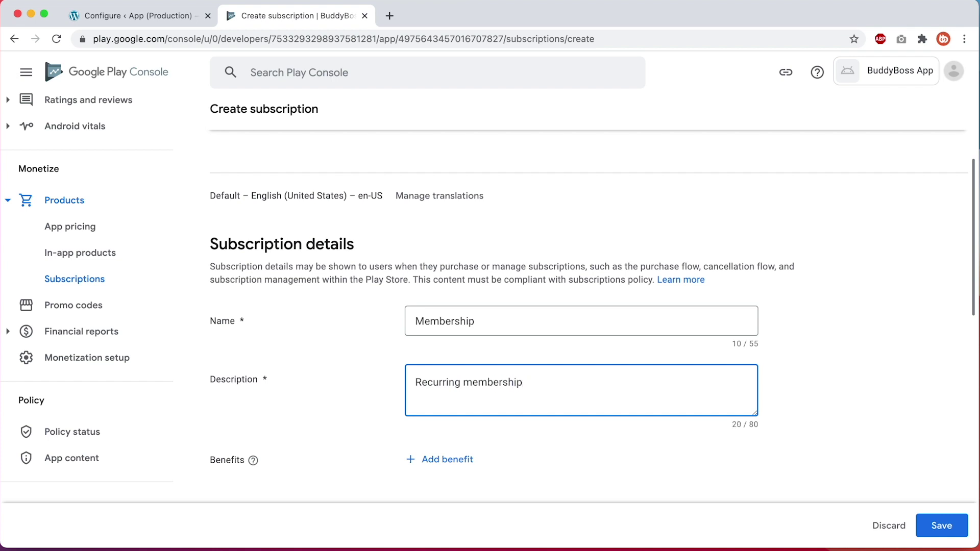
Add the benefits 'Course Access' and 'Other great benefits', then copy 'Course Access'
{"action": "scroll", "coordinate": [361, 409], "scroll_direction": "down", "scroll_amount": 3}
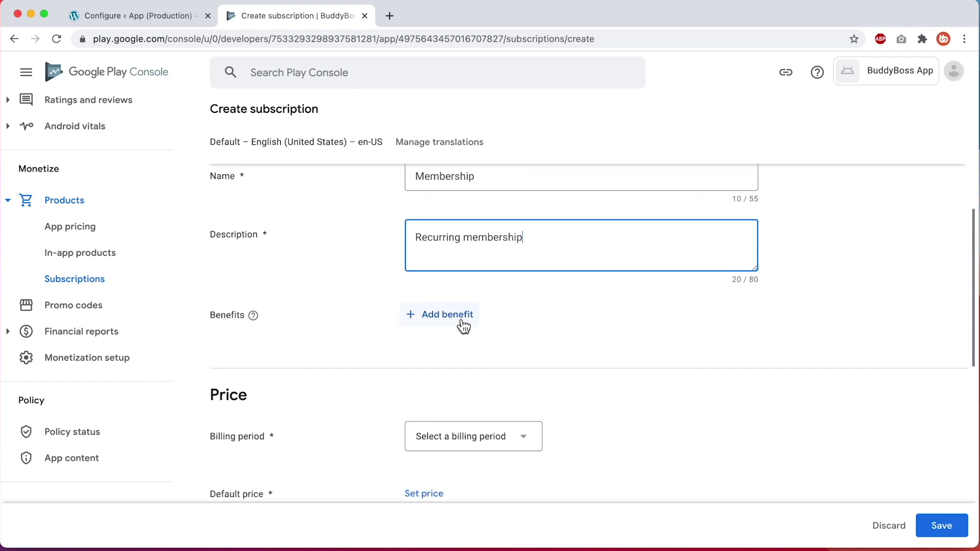
{"action": "left_click", "coordinate": [464, 327]}
{"action": "left_click", "coordinate": [576, 326]}
{"action": "type", "text": "Course Access"}
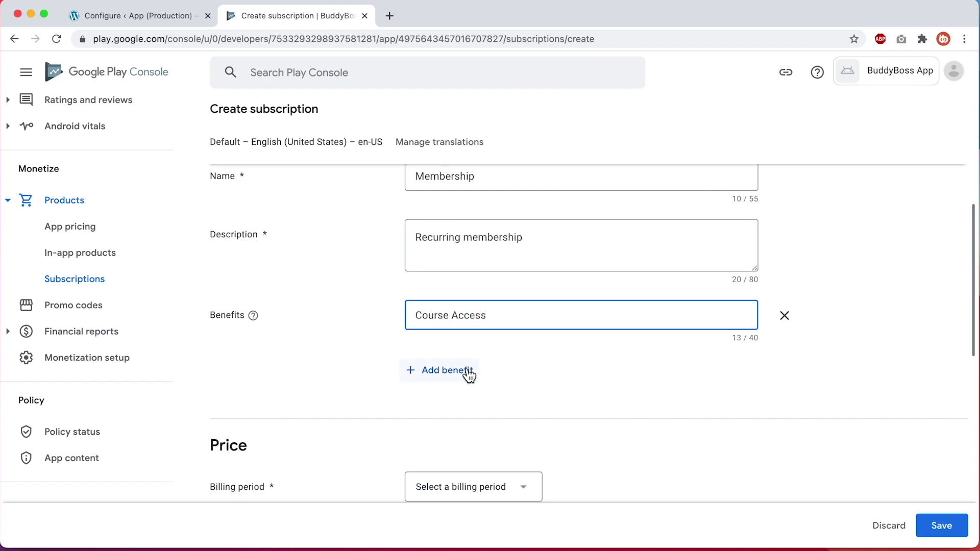
{"action": "left_click", "coordinate": [466, 372]}
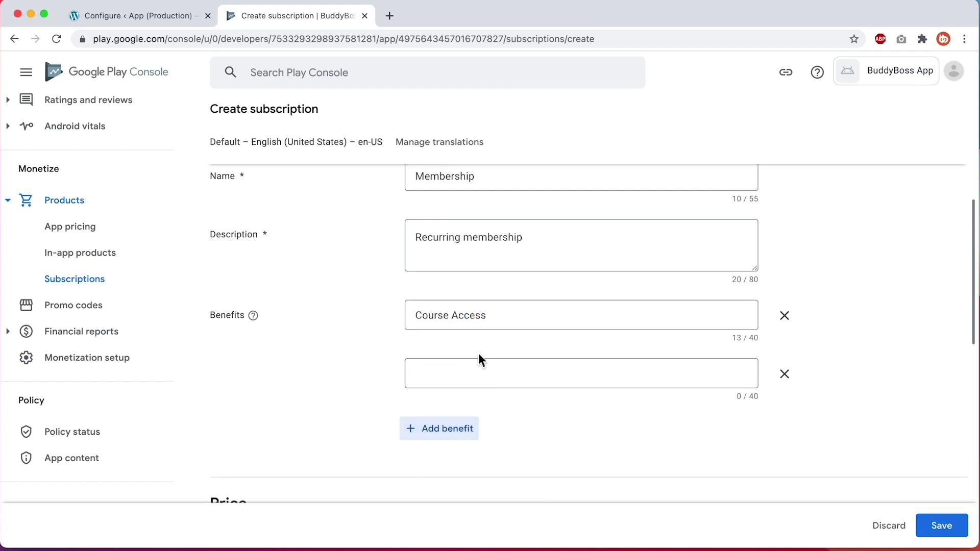
{"action": "left_click", "coordinate": [466, 374]}
{"action": "type", "text": "Other grea"}
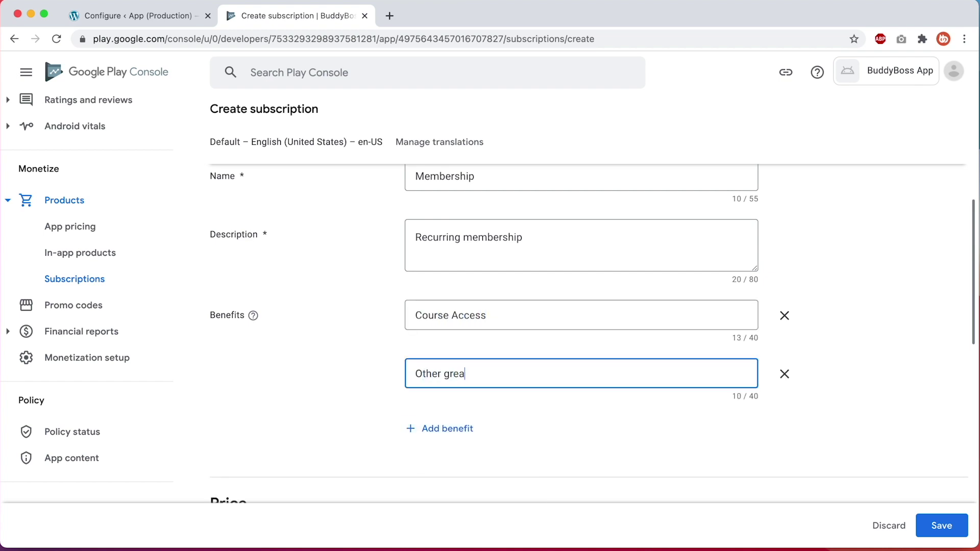
{"action": "type", "text": "t benefits"}
{"action": "triple_click", "coordinate": [456, 321]}
{"action": "key", "text": "ctrl+c"}
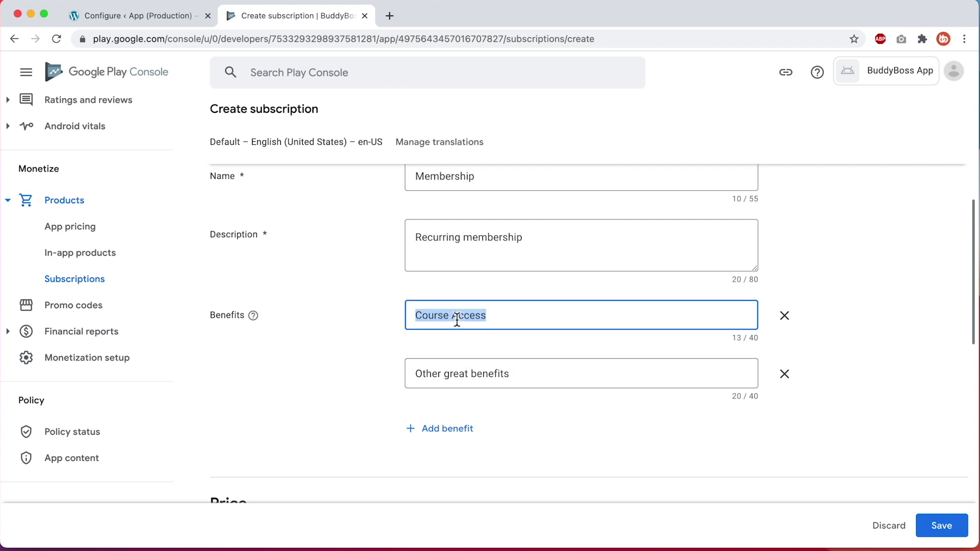
Start a new BuddyBoss in-app product and paste 'Course Access' as its first benefit
{"action": "left_click", "coordinate": [181, 16]}
{"action": "left_click", "coordinate": [319, 330]}
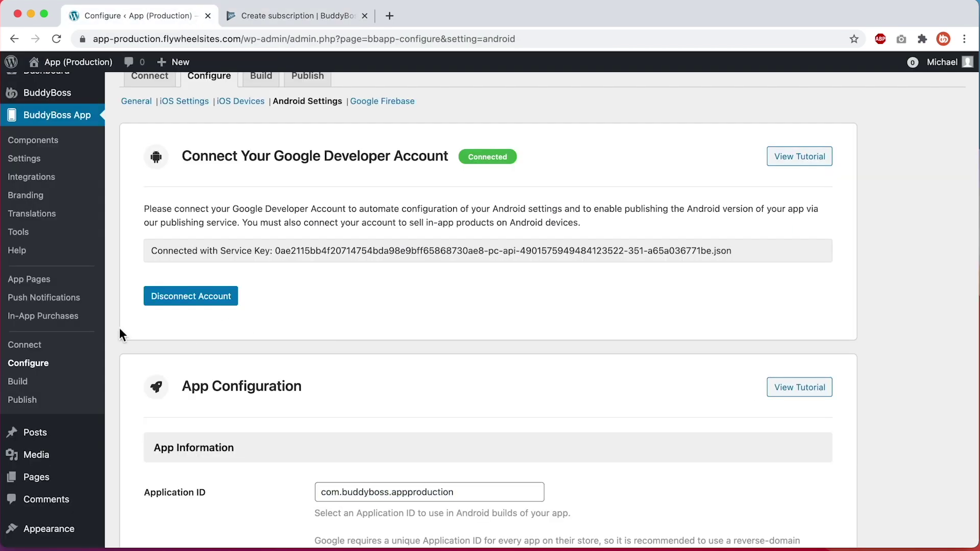
{"action": "left_click", "coordinate": [76, 318]}
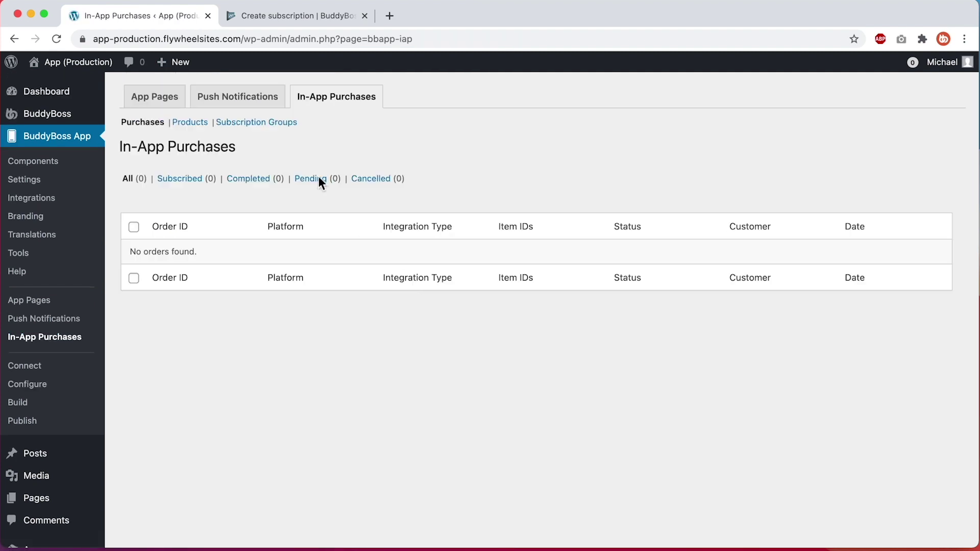
{"action": "left_click", "coordinate": [194, 123]}
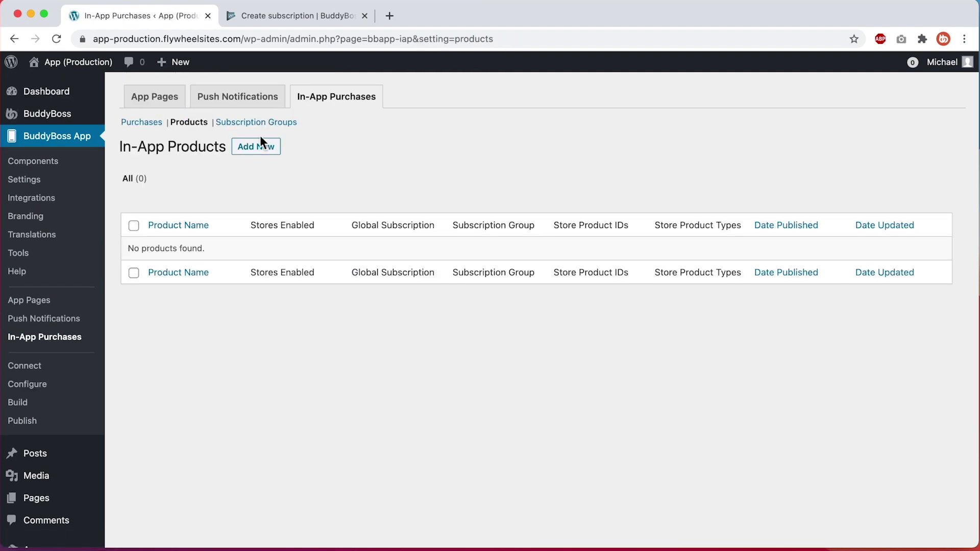
{"action": "left_click", "coordinate": [260, 146]}
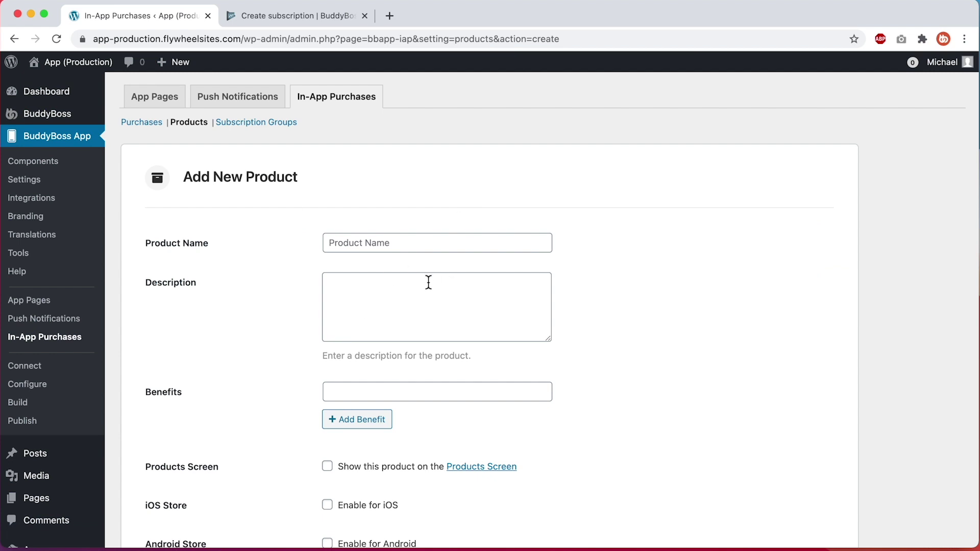
{"action": "scroll", "coordinate": [428, 282], "scroll_direction": "down", "scroll_amount": 3}
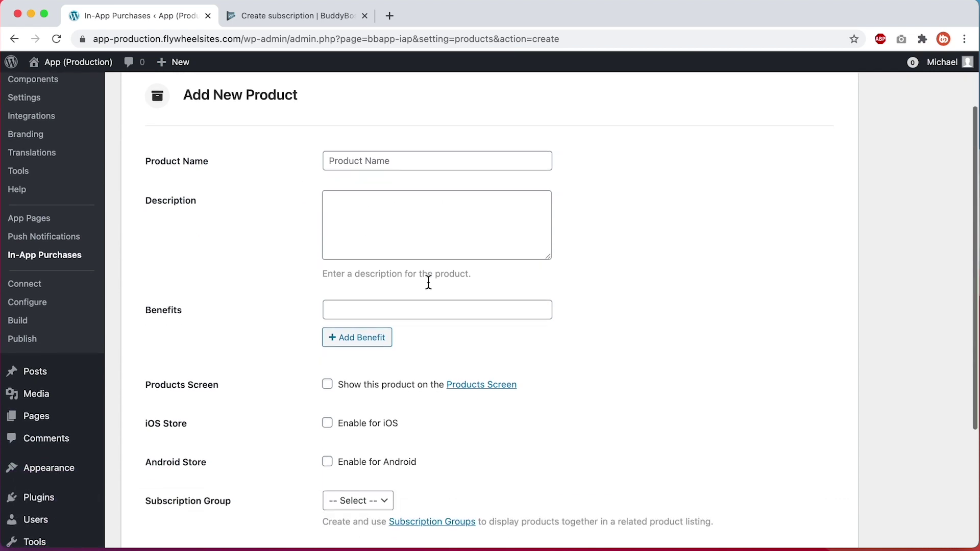
{"action": "left_click", "coordinate": [386, 299]}
{"action": "key", "text": "ctrl+v"}
Copy 'Other great benefits' from Play Console and paste it as the product's second benefit
{"action": "left_click", "coordinate": [301, 15]}
{"action": "triple_click", "coordinate": [452, 374]}
{"action": "key", "text": "ctrl+c"}
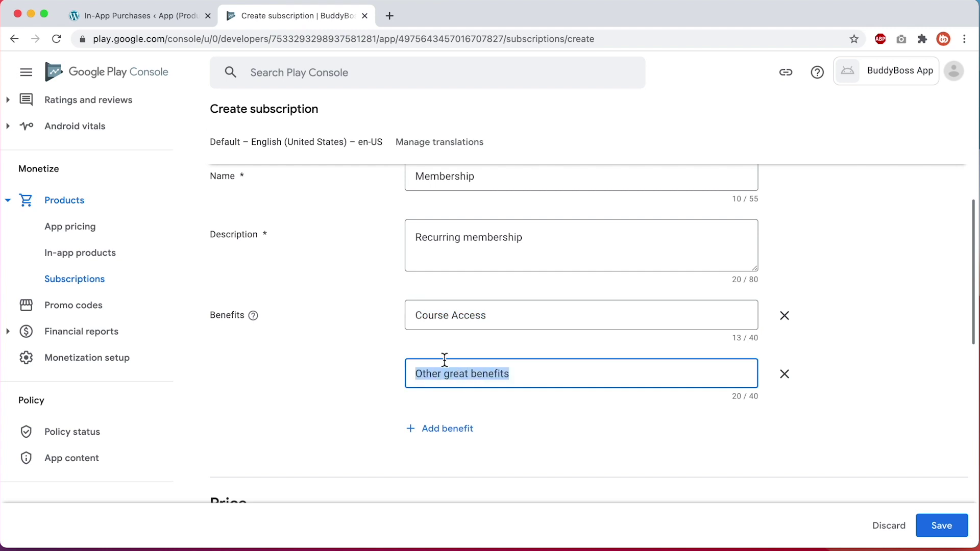
{"action": "left_click", "coordinate": [183, 16]}
{"action": "left_click", "coordinate": [367, 325]}
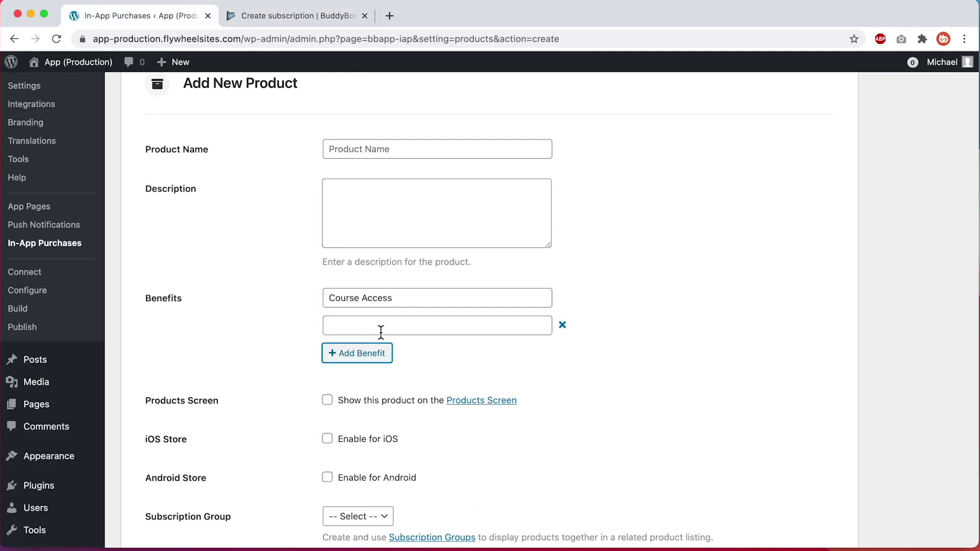
{"action": "left_click", "coordinate": [430, 327]}
{"action": "key", "text": "ctrl+v"}
Set the Membership subscription's billing period to Yearly
{"action": "left_click", "coordinate": [330, 15]}
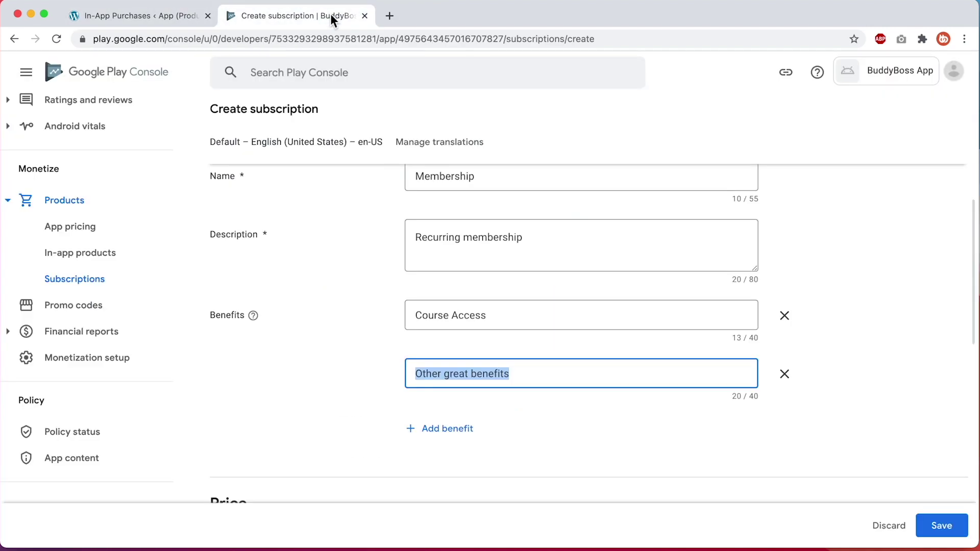
{"action": "left_click", "coordinate": [386, 293]}
{"action": "scroll", "coordinate": [386, 293], "scroll_direction": "down", "scroll_amount": 5}
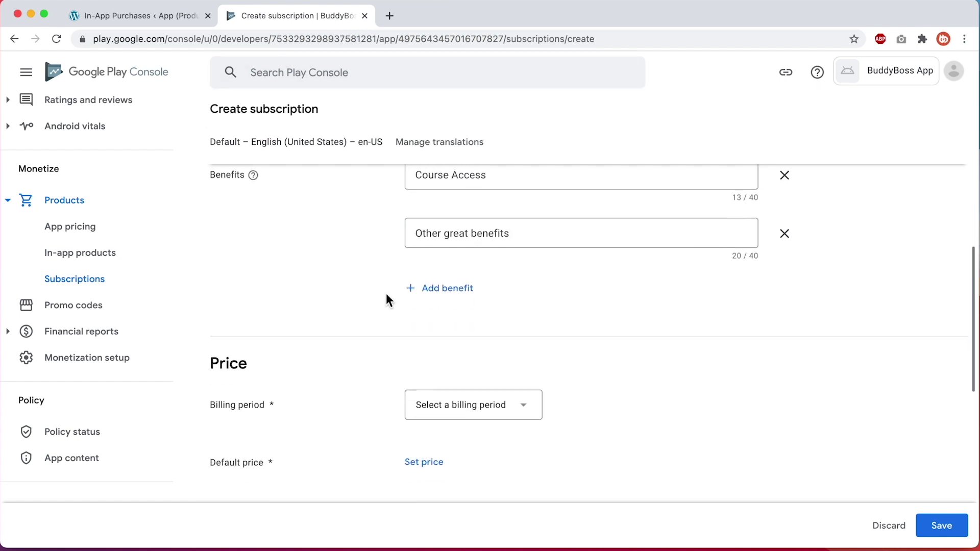
{"action": "left_click", "coordinate": [465, 250]}
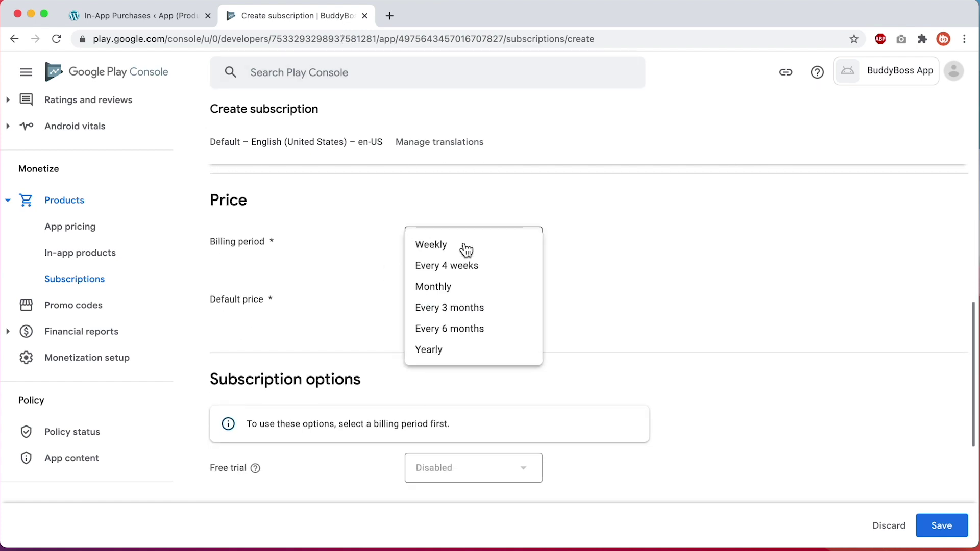
{"action": "left_click", "coordinate": [455, 350]}
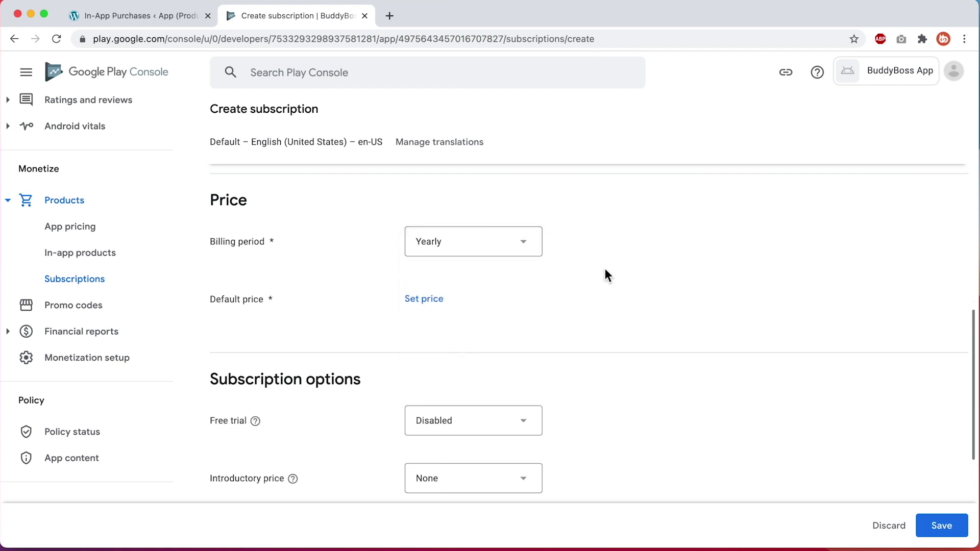
Apply a default price of USD 250.00 to the subscription
{"action": "left_click", "coordinate": [426, 300]}
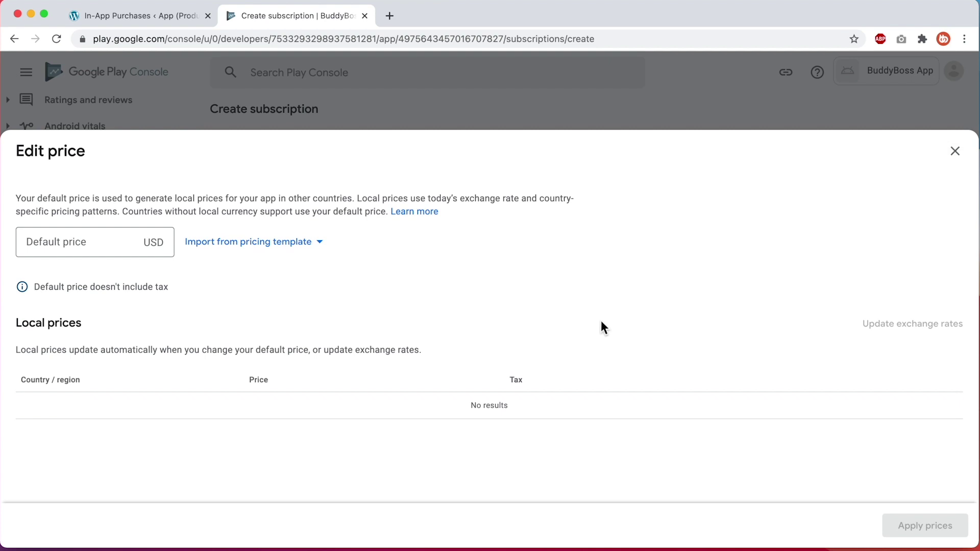
{"action": "left_click", "coordinate": [94, 250]}
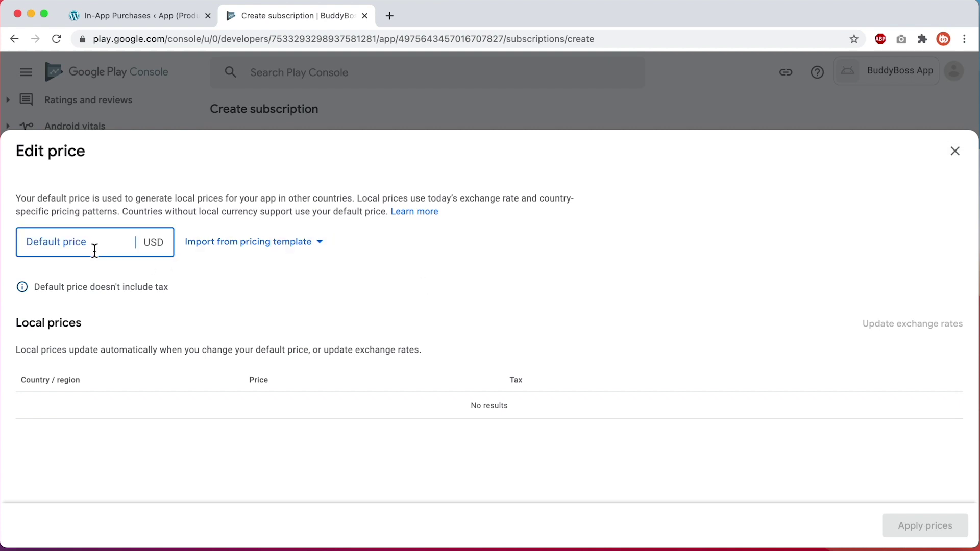
{"action": "type", "text": "250"}
{"action": "left_click", "coordinate": [505, 251]}
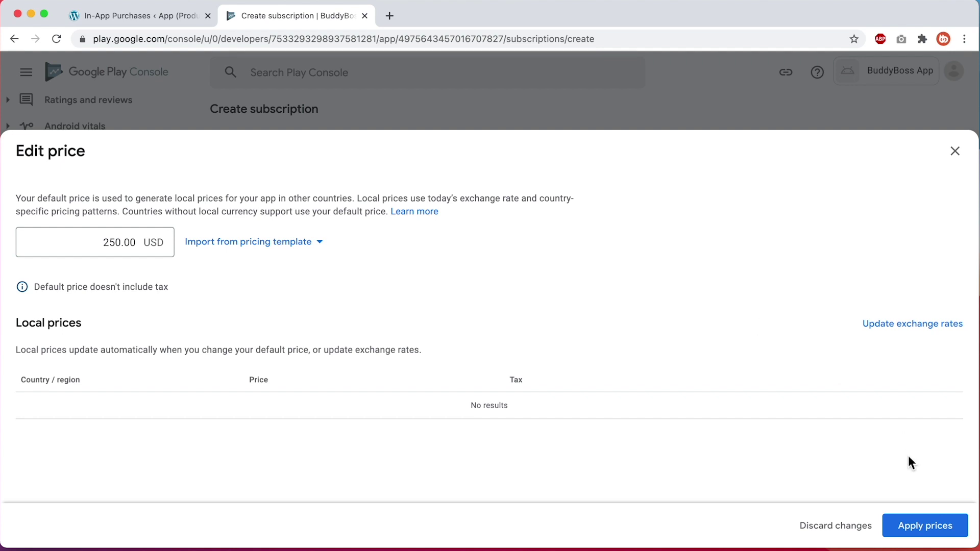
{"action": "left_click", "coordinate": [899, 530]}
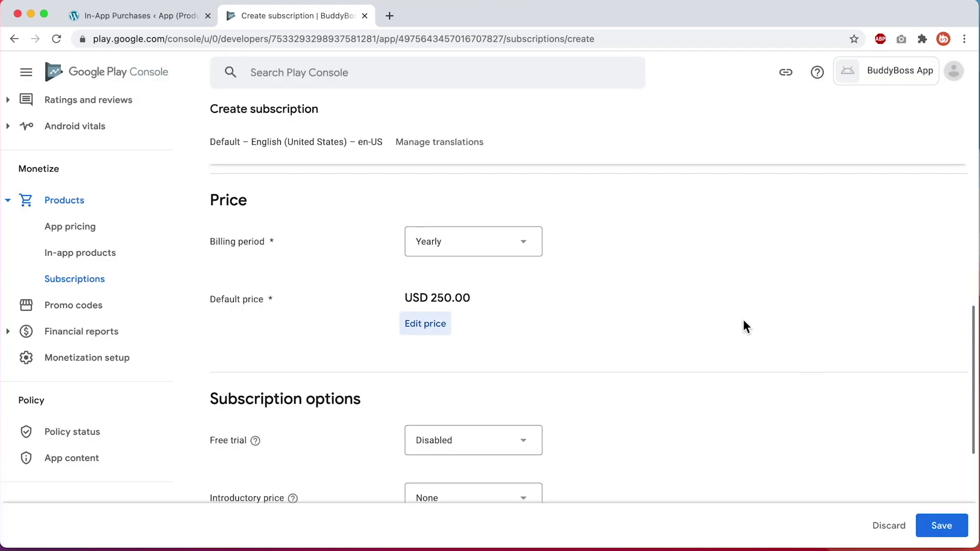
Enable a 30-day free trial and keep the introductory price at None
{"action": "scroll", "coordinate": [743, 321], "scroll_direction": "down", "scroll_amount": 5}
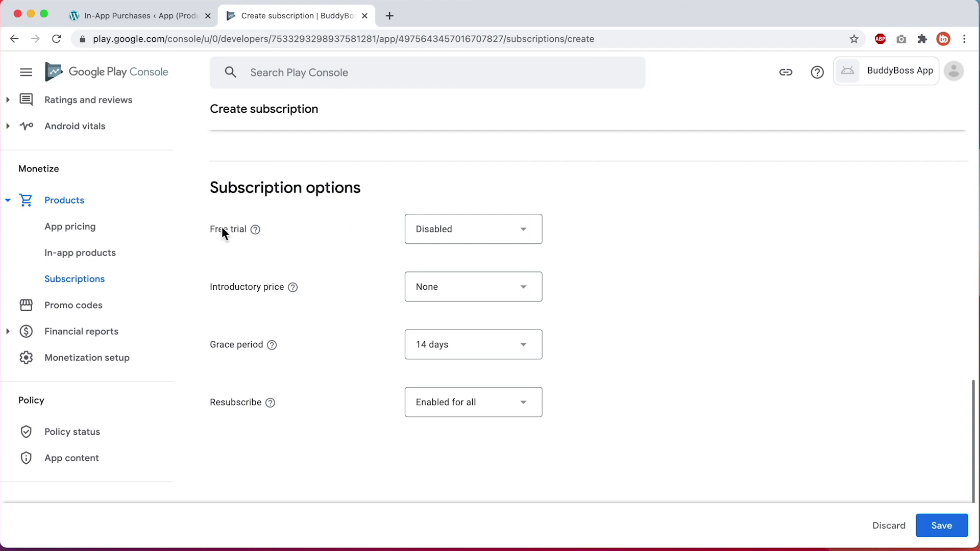
{"action": "left_click", "coordinate": [463, 228]}
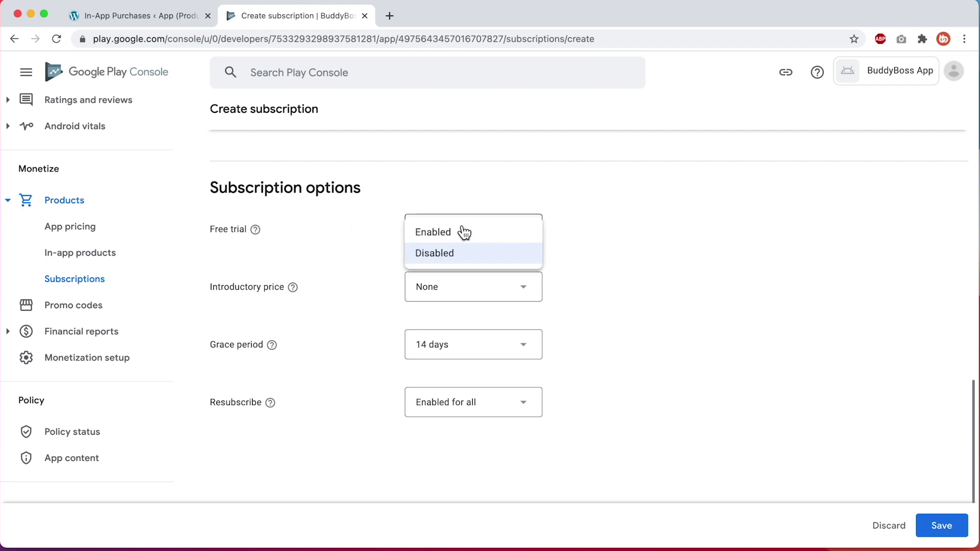
{"action": "left_click", "coordinate": [462, 229]}
{"action": "left_click", "coordinate": [449, 275]}
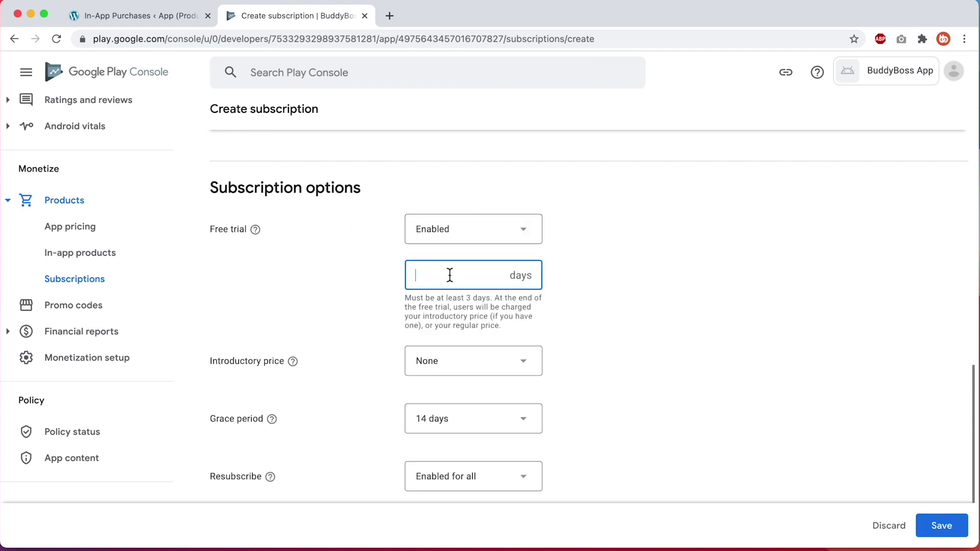
{"action": "type", "text": "30"}
{"action": "left_click", "coordinate": [452, 355]}
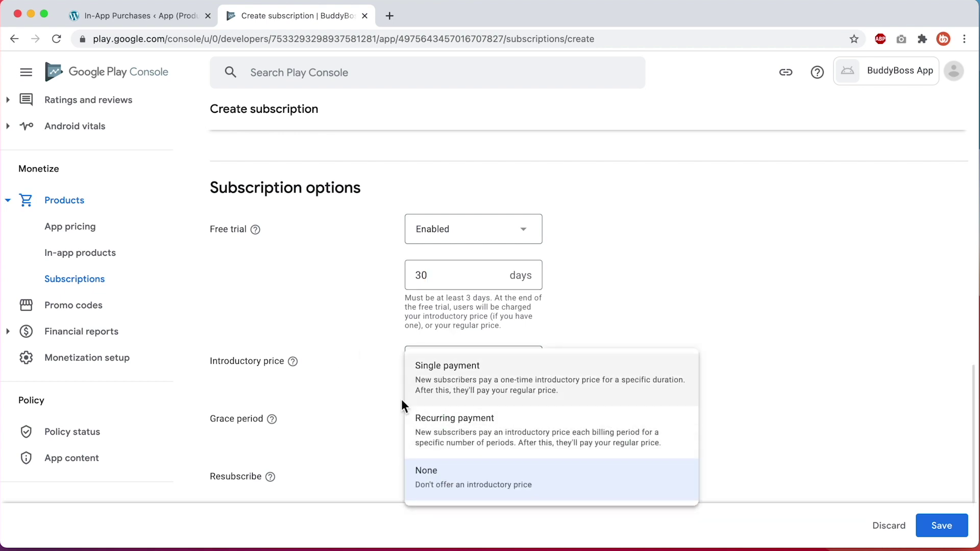
{"action": "left_click", "coordinate": [372, 391]}
{"action": "scroll", "coordinate": [372, 391], "scroll_direction": "down", "scroll_amount": 3}
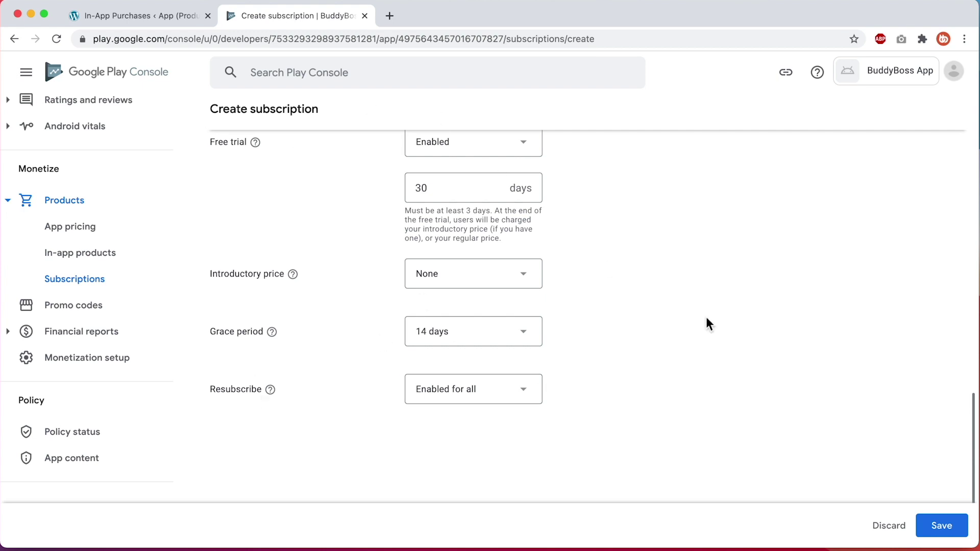
Save the Membership subscription and activate it
{"action": "left_click", "coordinate": [939, 523]}
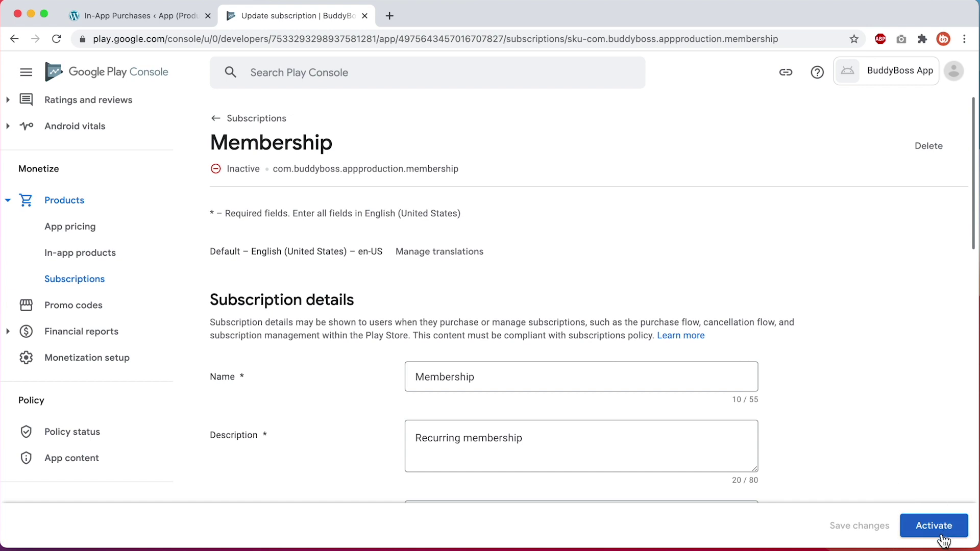
{"action": "left_click", "coordinate": [938, 527]}
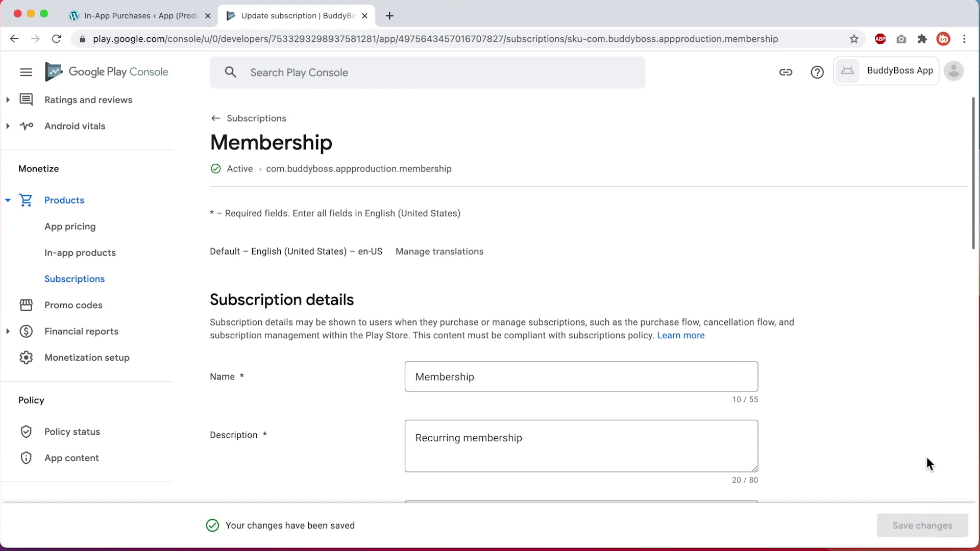